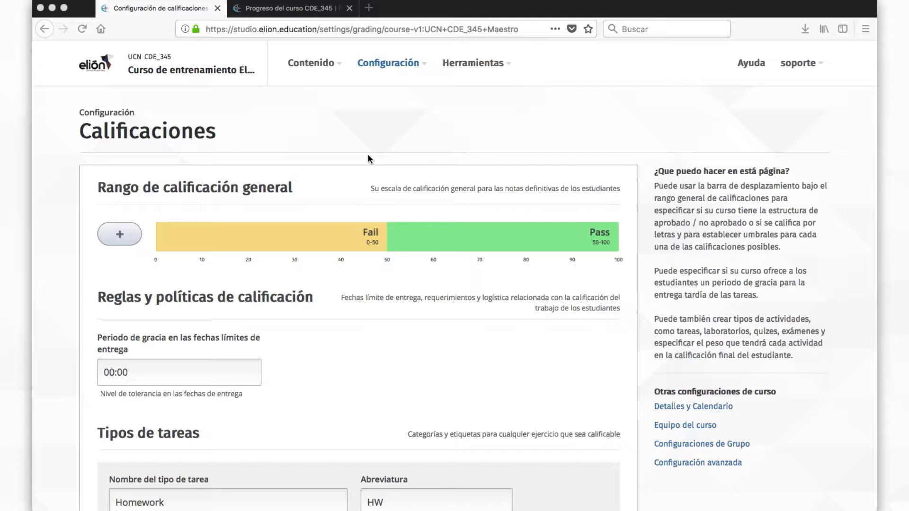
# - Open the course's Calificaciones settings and move the boundary between Fail and Pass to 30
pyautogui.click(377, 62)
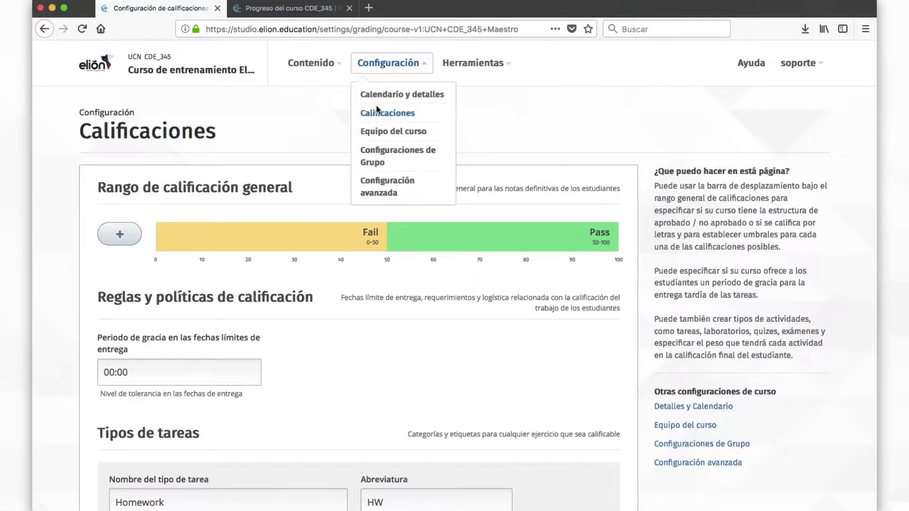
pyautogui.click(375, 112)
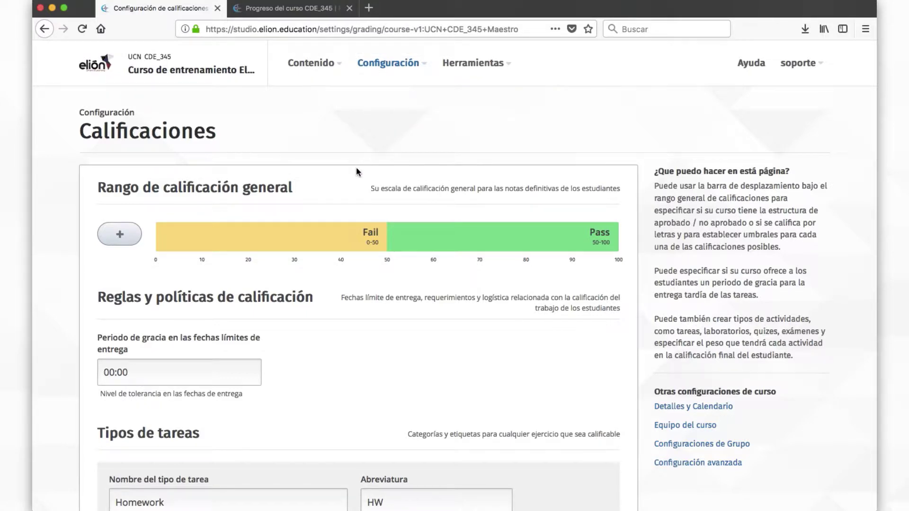
pyautogui.scroll(-2, 356, 167)
pyautogui.scroll(-1, 358, 171)
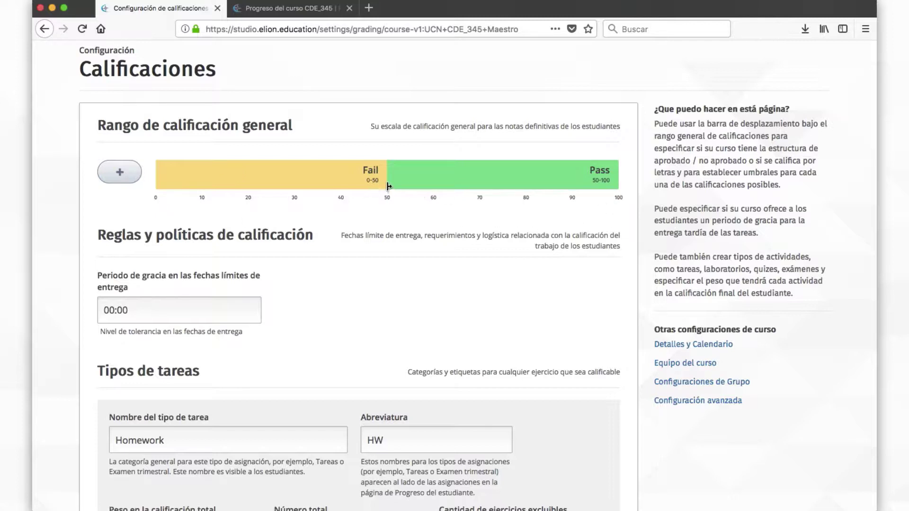
pyautogui.moveTo(387, 184); pyautogui.dragTo(295, 180)
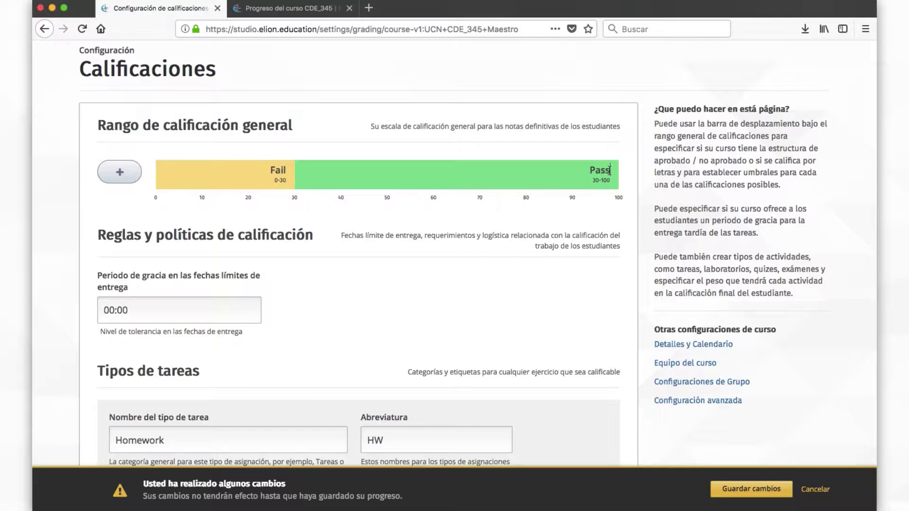
# - Rename the Pass range of the general grading scale to Superior and save the changes
pyautogui.click(610, 171)
pyautogui.press('BackSpace')
pyautogui.press('BackSpace')
pyautogui.press('BackSpace')
pyautogui.press('BackSpace')
pyautogui.write('Superior')
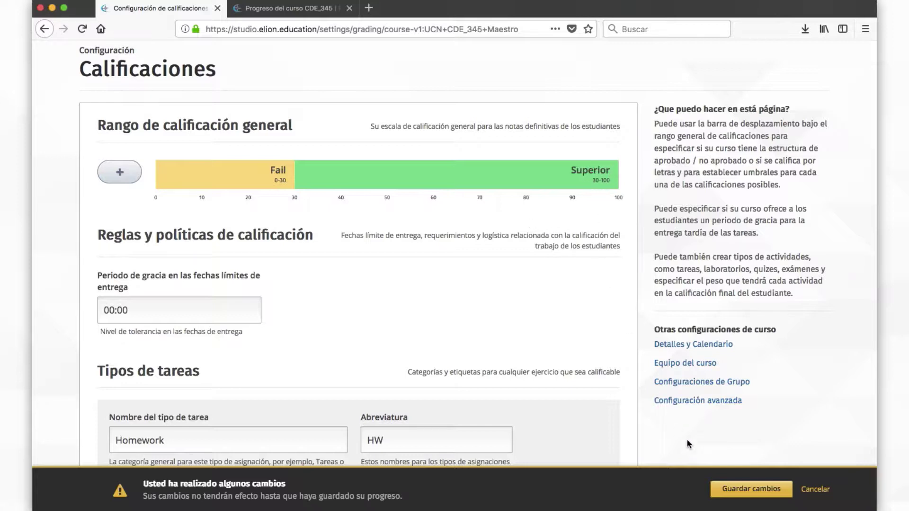
pyautogui.click(727, 491)
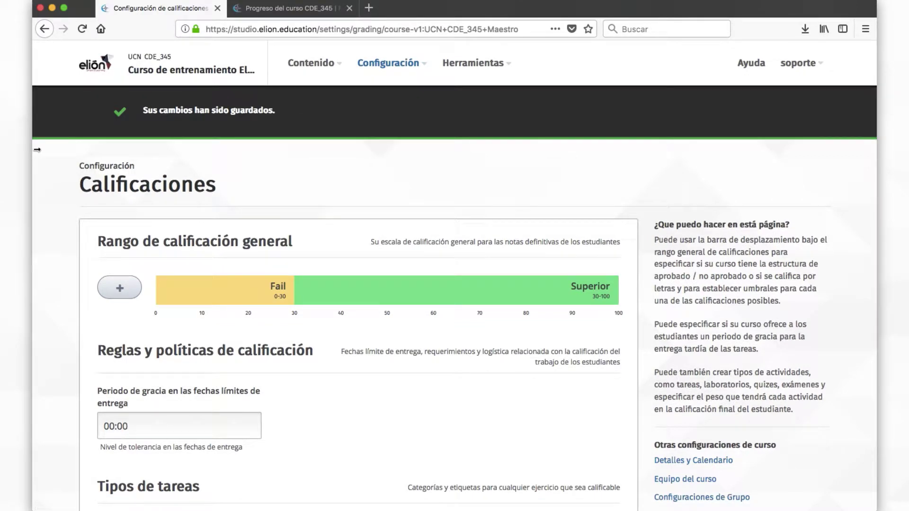
# - Add three more grade ranges to the general grading scale
pyautogui.scroll(-3, 353, 263)
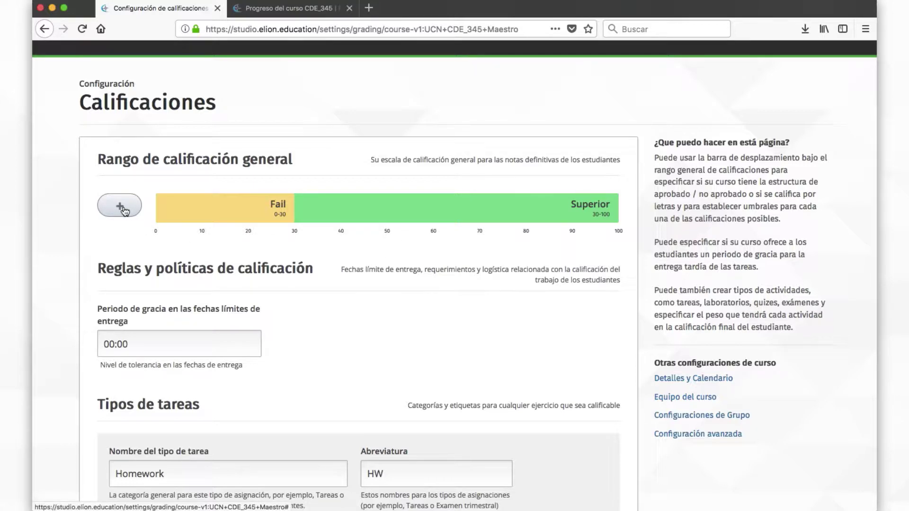
pyautogui.click(120, 207)
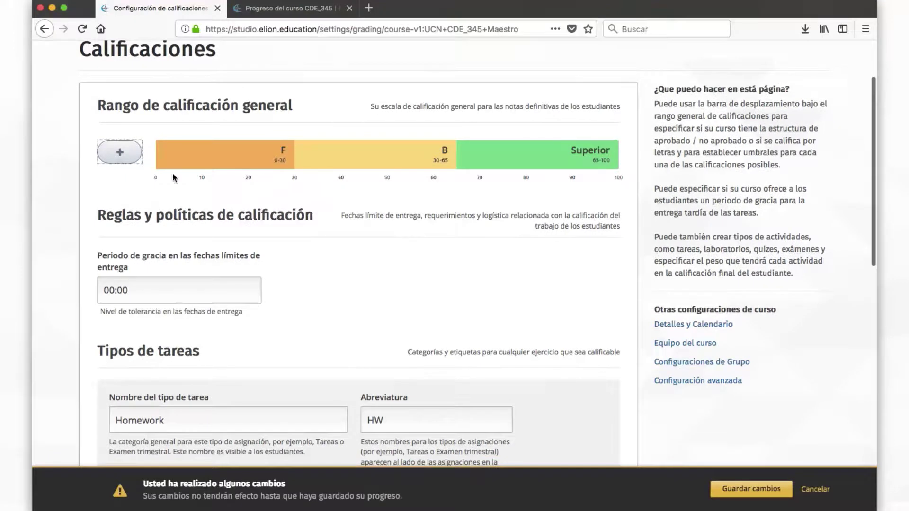
pyautogui.click(121, 157)
pyautogui.click(121, 157)
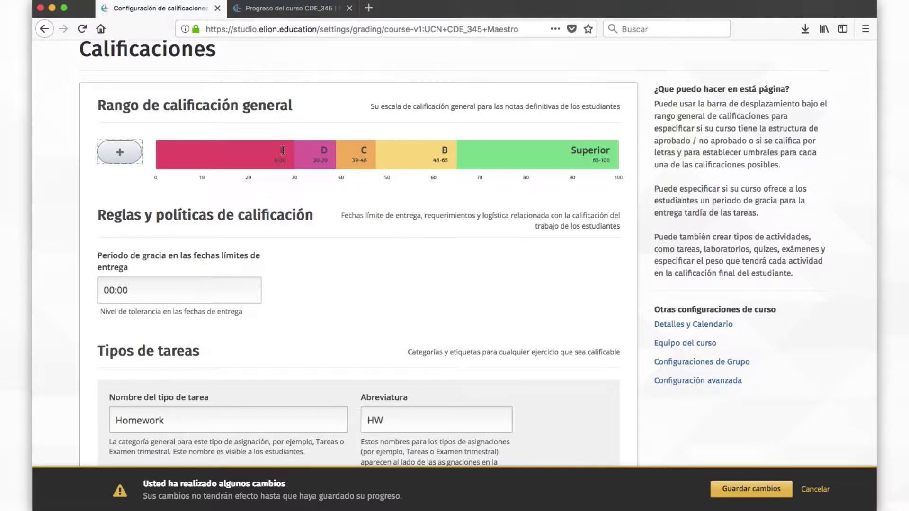
# - Rename grade range D to Bajo, C to Básico and B to Alto, and save the changes
pyautogui.click(326, 149)
pyautogui.press('BackSpace')
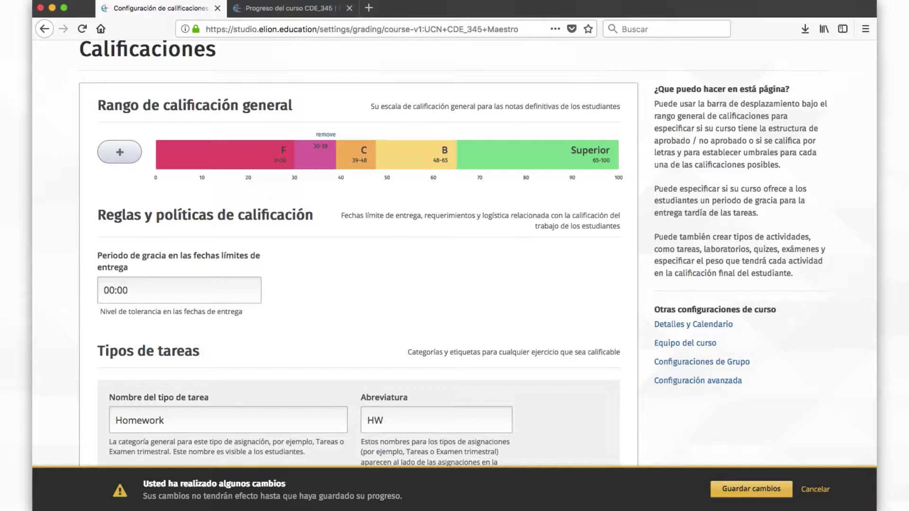
pyautogui.moveTo(331, 163)
pyautogui.write('Bajo')
pyautogui.doubleClick(364, 151)
pyautogui.write('Básico')
pyautogui.doubleClick(440, 151)
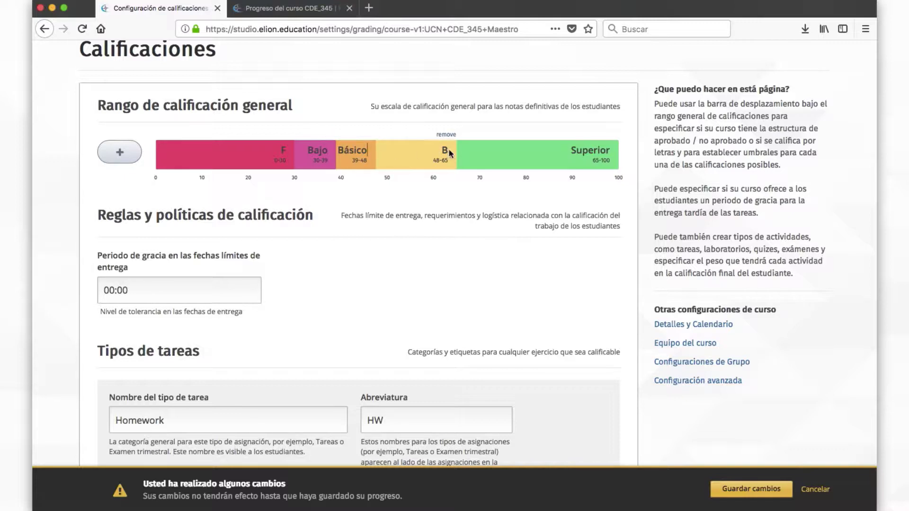
pyautogui.write('Alto')
pyautogui.click(719, 490)
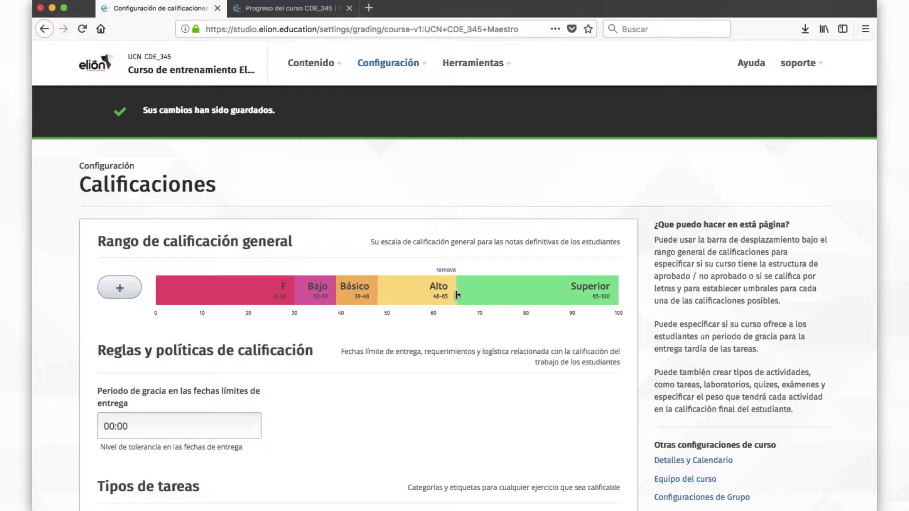
# - Move the Alto range's limits to 60 and 80, remove the Básico range, and save the changes
pyautogui.moveTo(458, 294); pyautogui.dragTo(526, 297)
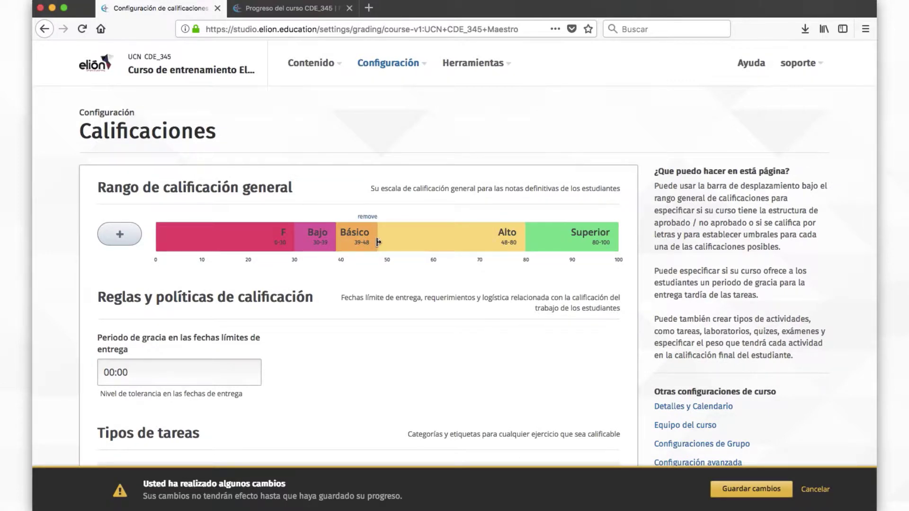
pyautogui.moveTo(378, 243); pyautogui.dragTo(434, 242)
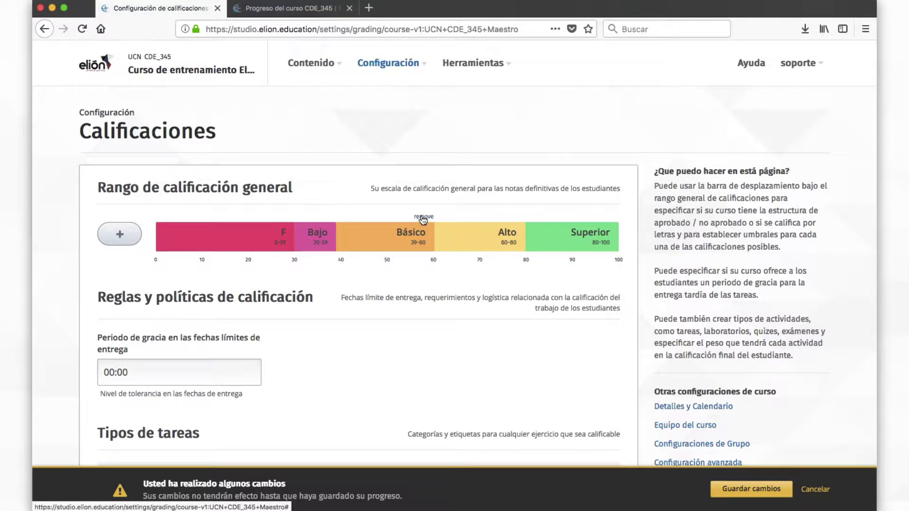
pyautogui.click(422, 219)
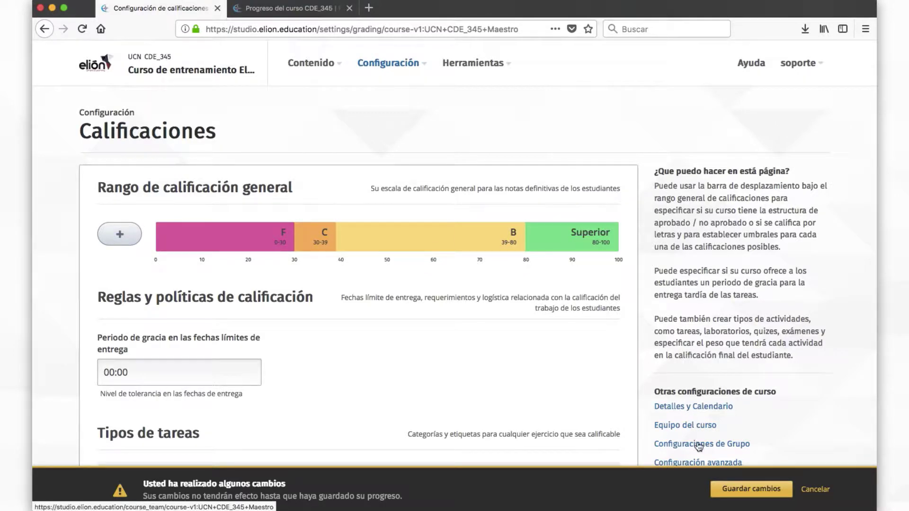
pyautogui.click(738, 488)
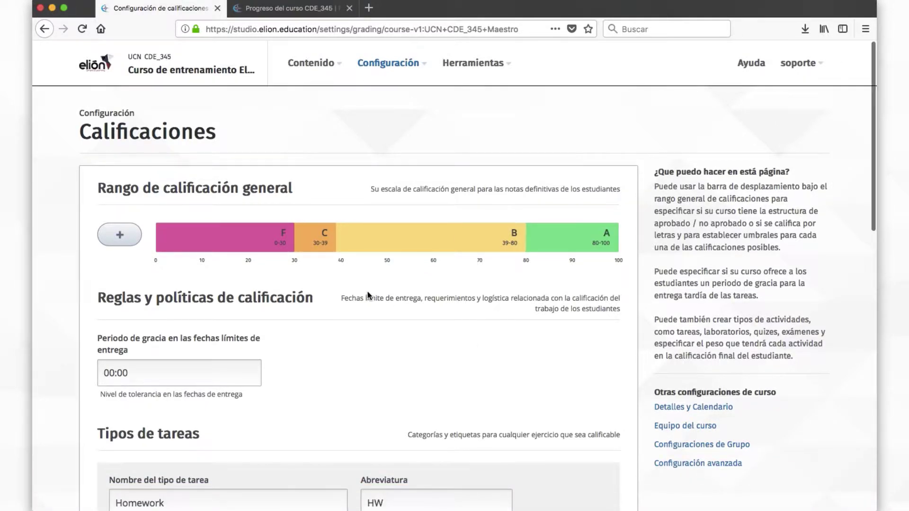
# - Extend the C range's upper limit to 50 and rename that range Básico
pyautogui.moveTo(337, 289); pyautogui.dragTo(386, 290)
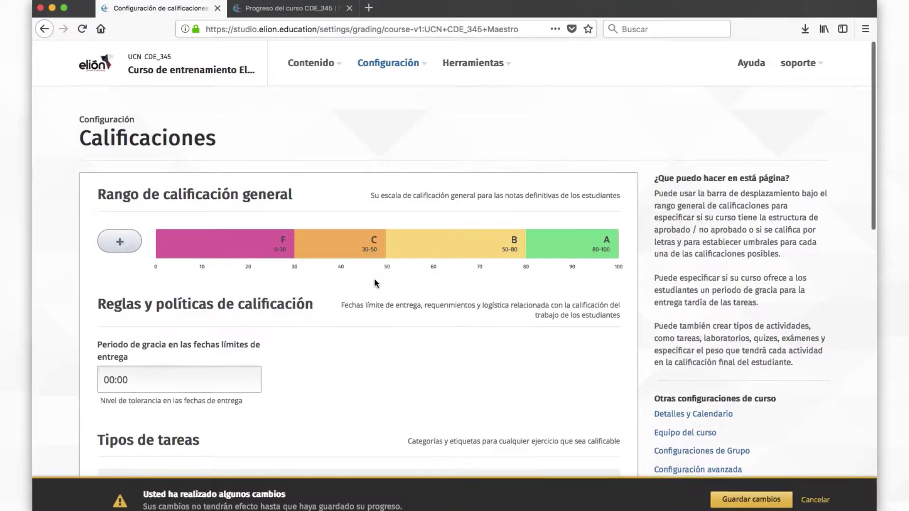
pyautogui.moveTo(375, 241)
pyautogui.click(375, 234)
pyautogui.press('BackSpace')
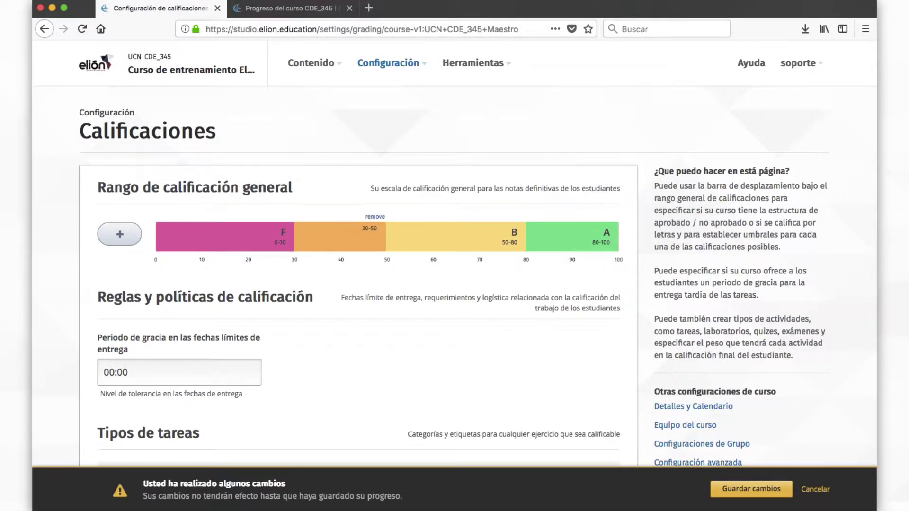
pyautogui.write('Básico')
# - Rename grade range B to Alto and save the grading scale changes
pyautogui.moveTo(504, 239)
pyautogui.click(517, 233)
pyautogui.press('BackSpace')
pyautogui.write('Alto')
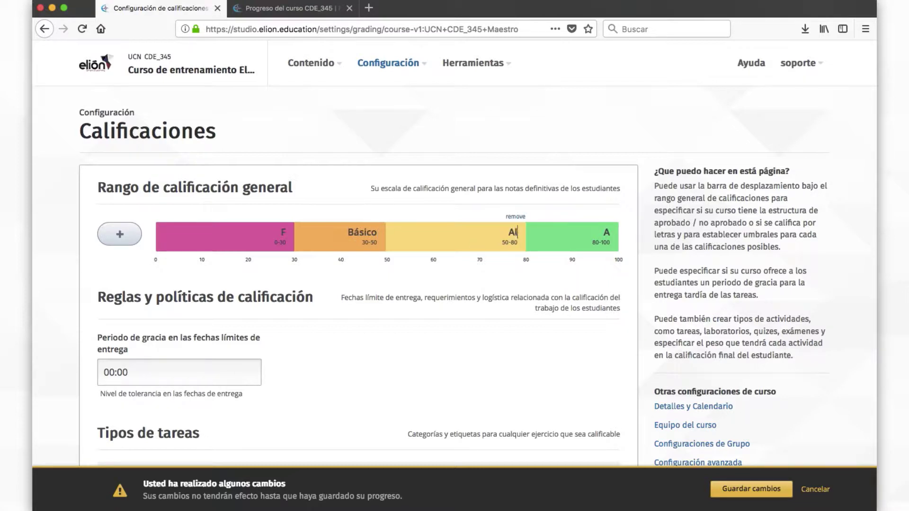
pyautogui.click(730, 490)
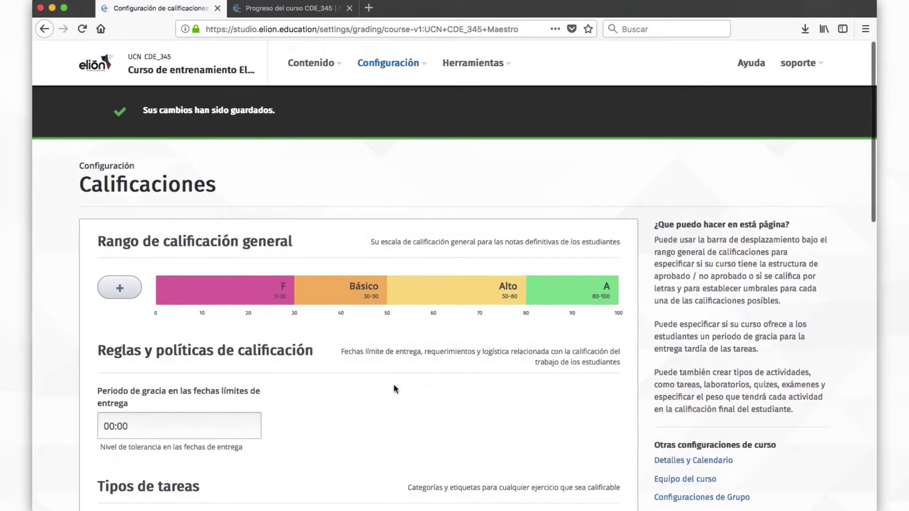
# - Set the grace period for submission deadlines to 00:30 and save the changes
pyautogui.scroll(-5, 393, 389)
pyautogui.scroll(-2, 393, 384)
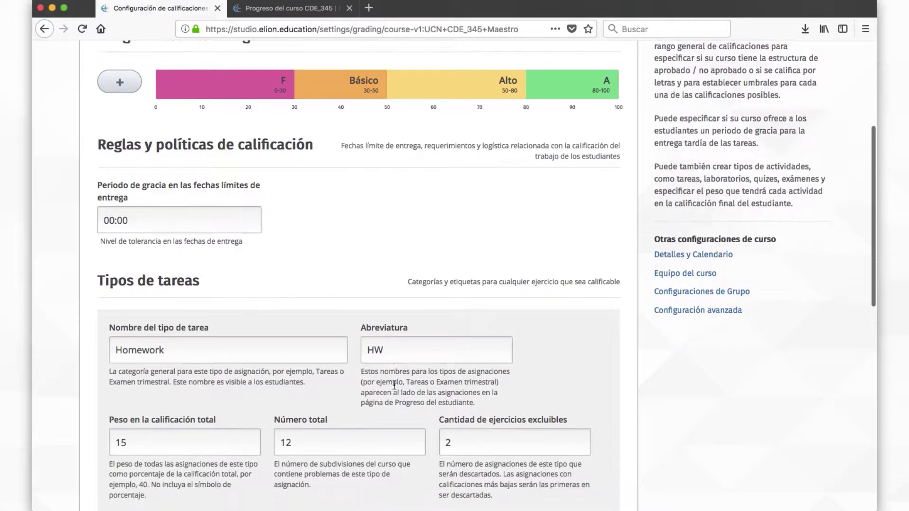
pyautogui.scroll(5, 351, 251)
pyautogui.scroll(-3, 348, 246)
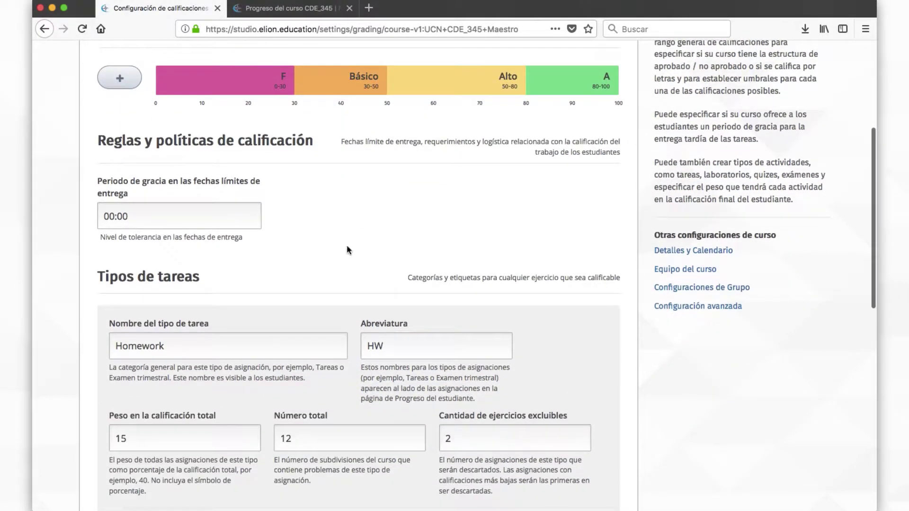
pyautogui.click(137, 217)
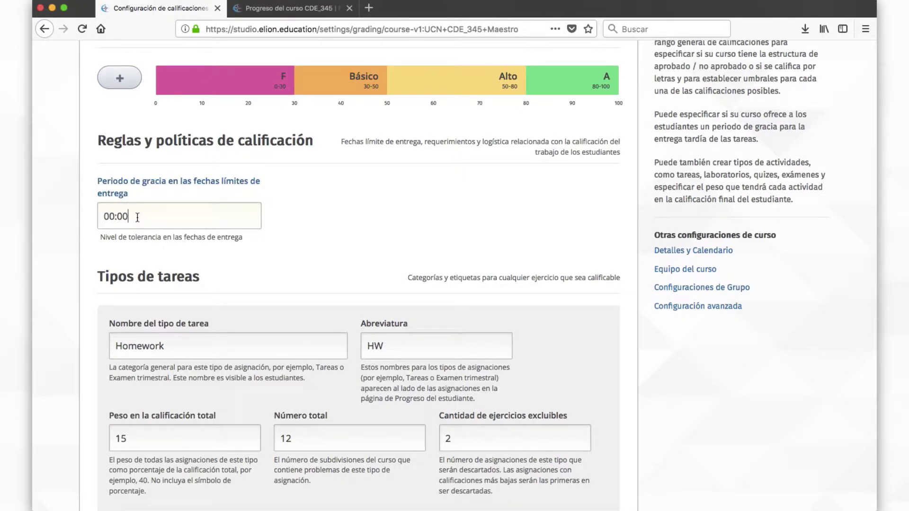
pyautogui.scroll(-2, 138, 217)
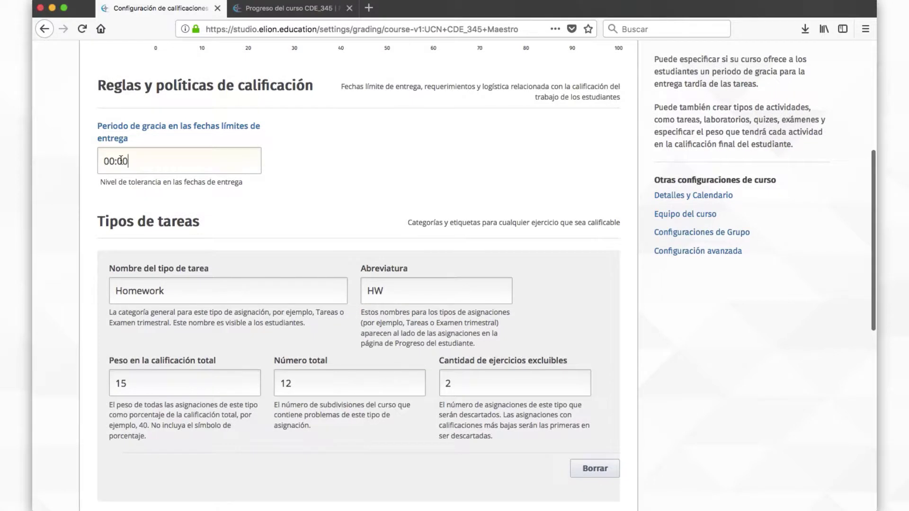
pyautogui.click(263, 199)
pyautogui.click(149, 166)
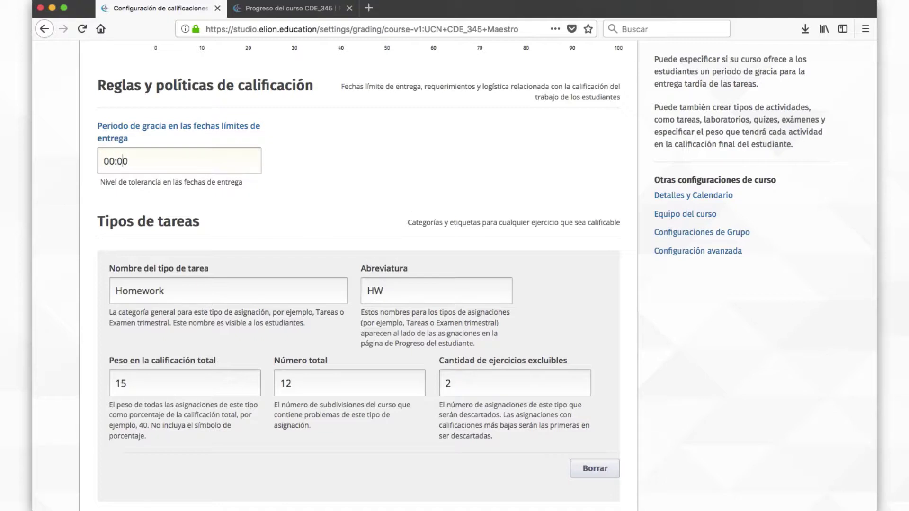
pyautogui.press('BackSpace')
pyautogui.write('3')
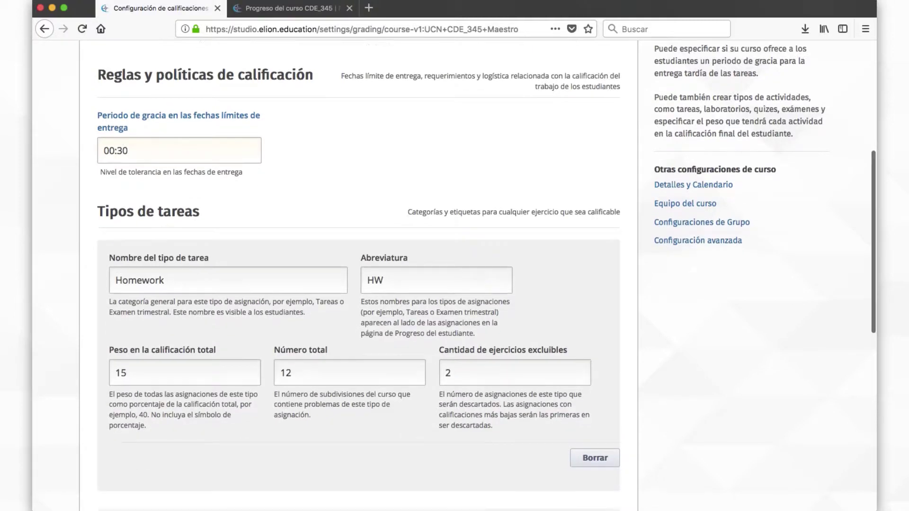
pyautogui.scroll(-2, 705, 327)
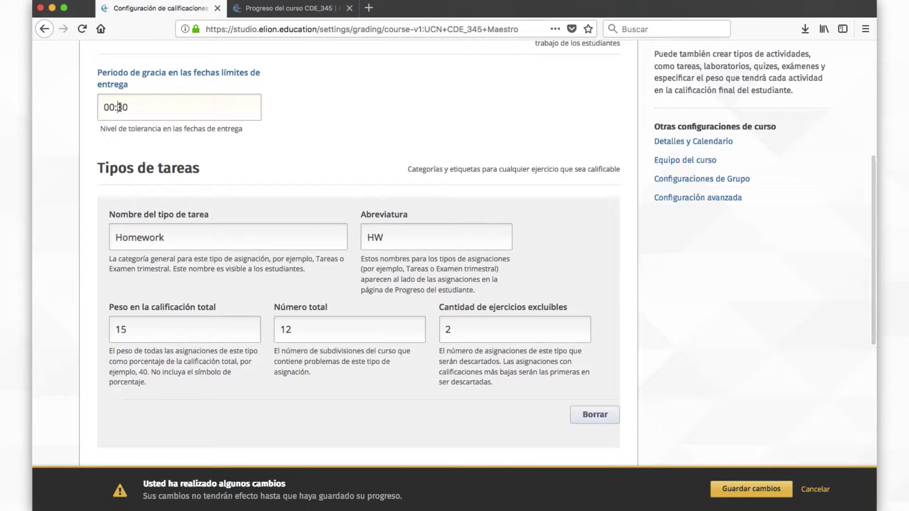
pyautogui.click(731, 485)
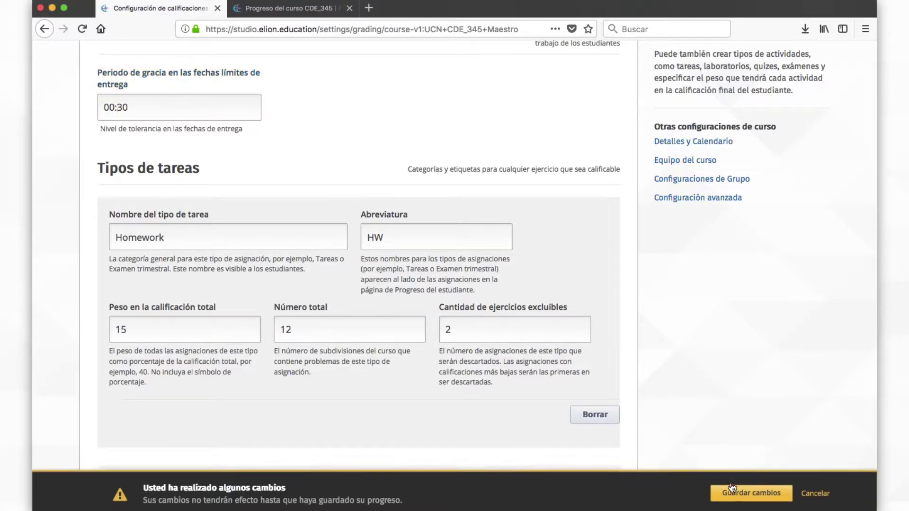
# - Rename the Homework assignment type to Actividades Unidad 1
pyautogui.scroll(4, 730, 481)
pyautogui.scroll(-7, 730, 481)
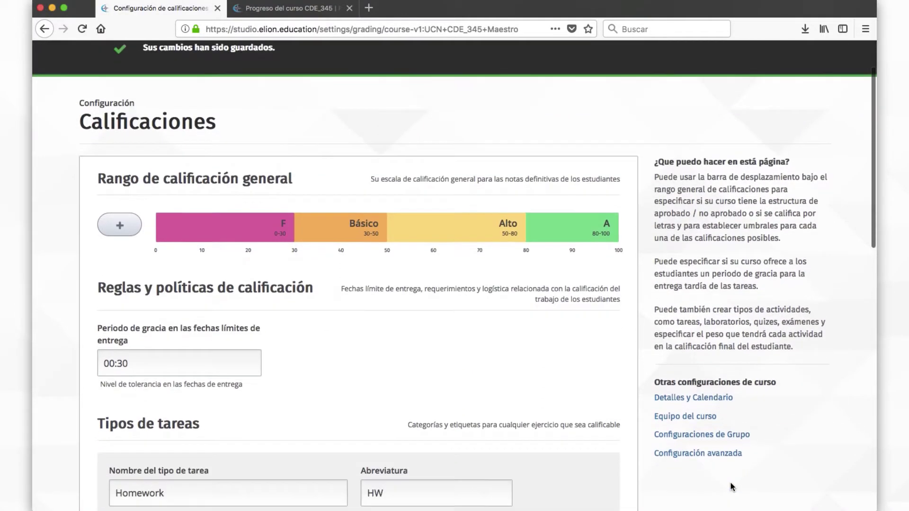
pyautogui.scroll(-6, 730, 481)
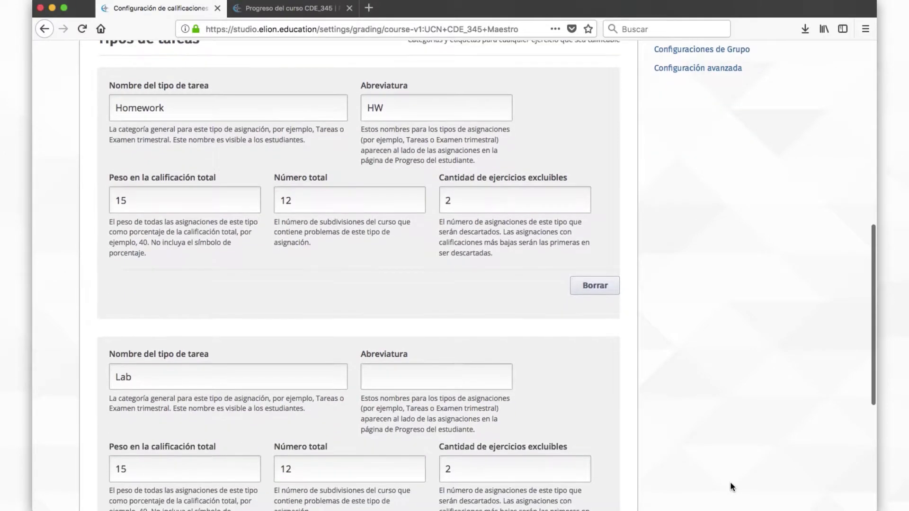
pyautogui.scroll(6, 730, 482)
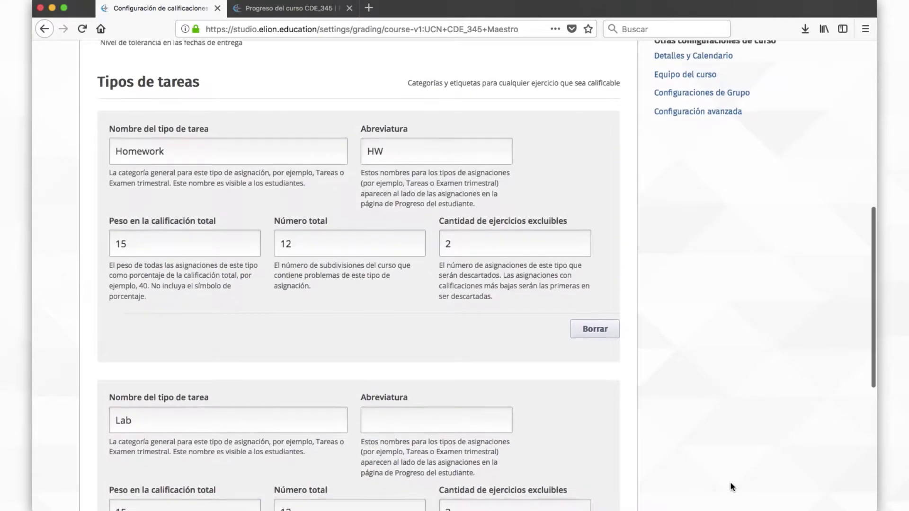
pyautogui.click(173, 147)
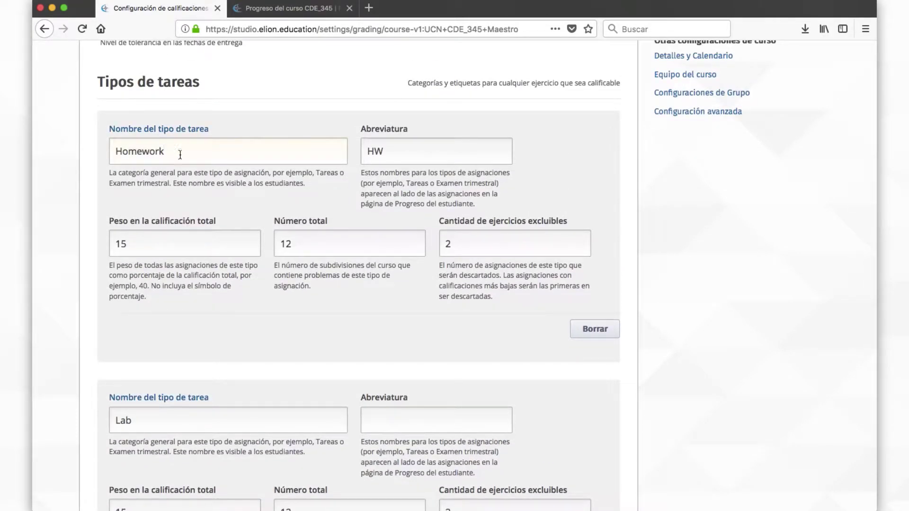
pyautogui.scroll(-2, 278, 284)
pyautogui.click(391, 84)
pyautogui.click(172, 85)
pyautogui.doubleClick(172, 86)
pyautogui.write('Activid')
pyautogui.scroll(-1, 173, 86)
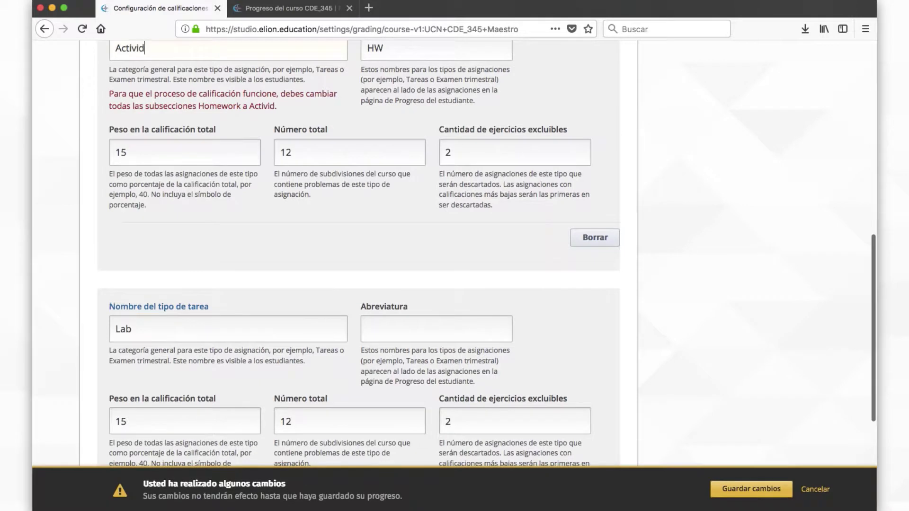
pyautogui.write('ades Unidad')
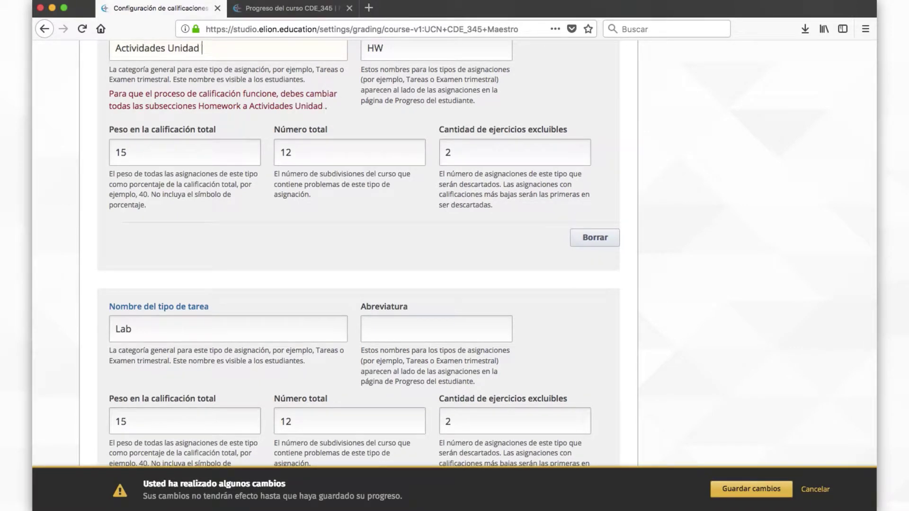
# - Set the abbreviation of the Actividades Unidad 1 assignment type to ACU1
pyautogui.scroll(4, 303, 94)
pyautogui.click(384, 158)
pyautogui.press('BackSpace')
pyautogui.press('BackSpace')
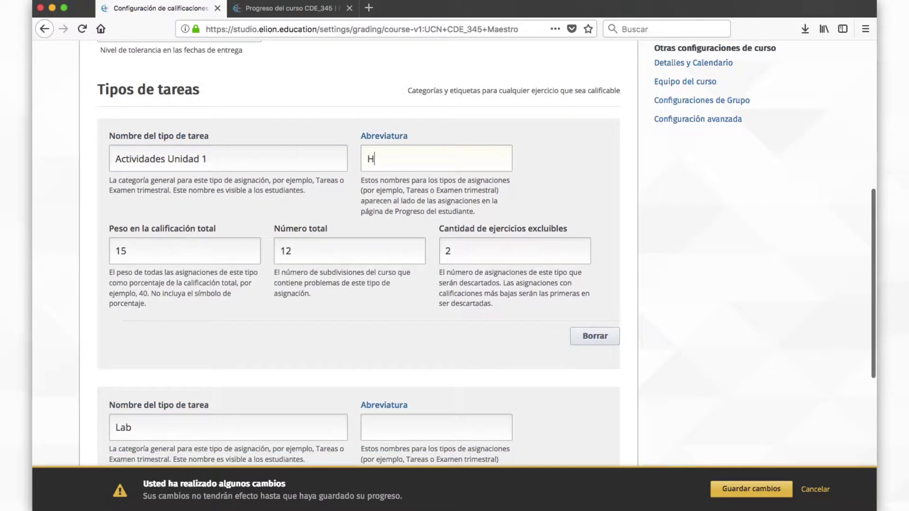
pyautogui.write('ACU')
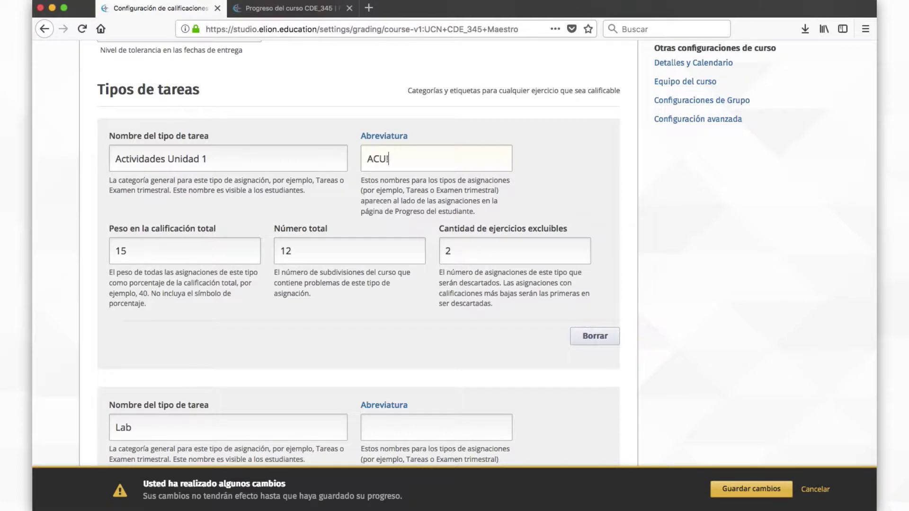
pyautogui.write('1')
# - Set the total grade weight of the Actividades Unidad 1 assignment type to 50
pyautogui.click(154, 244)
pyautogui.scroll(-3, 155, 244)
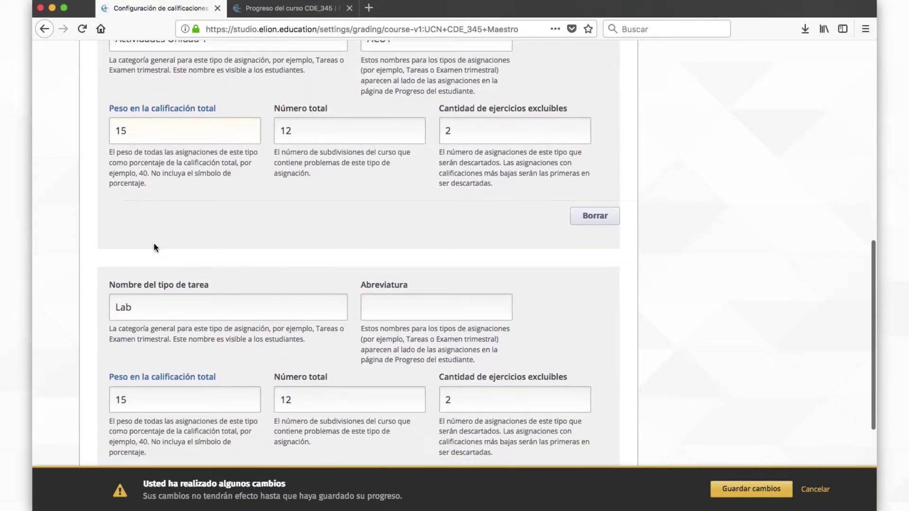
pyautogui.scroll(3, 154, 244)
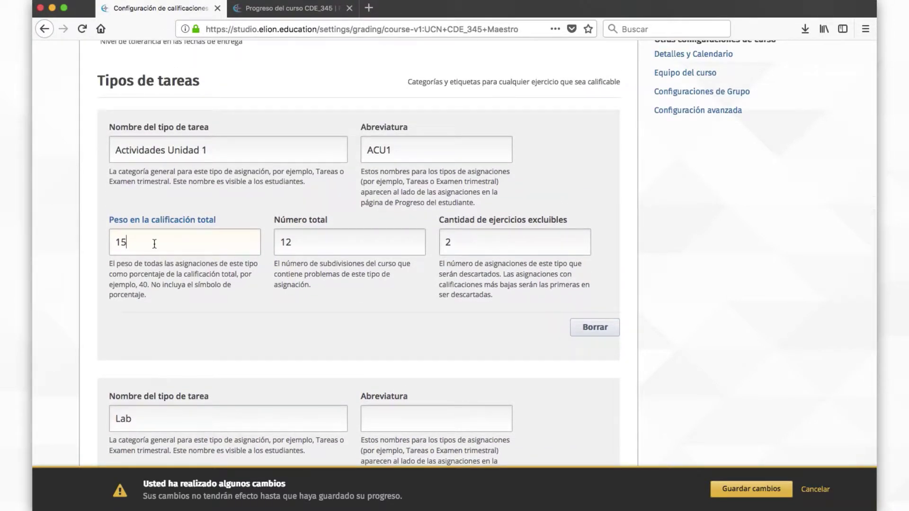
pyautogui.scroll(-2, 154, 243)
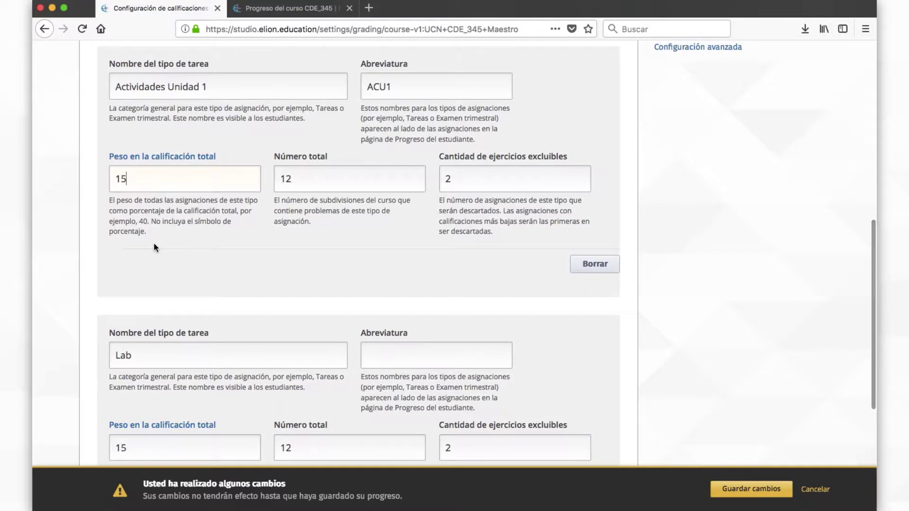
pyautogui.scroll(-3, 154, 243)
pyautogui.scroll(3, 156, 247)
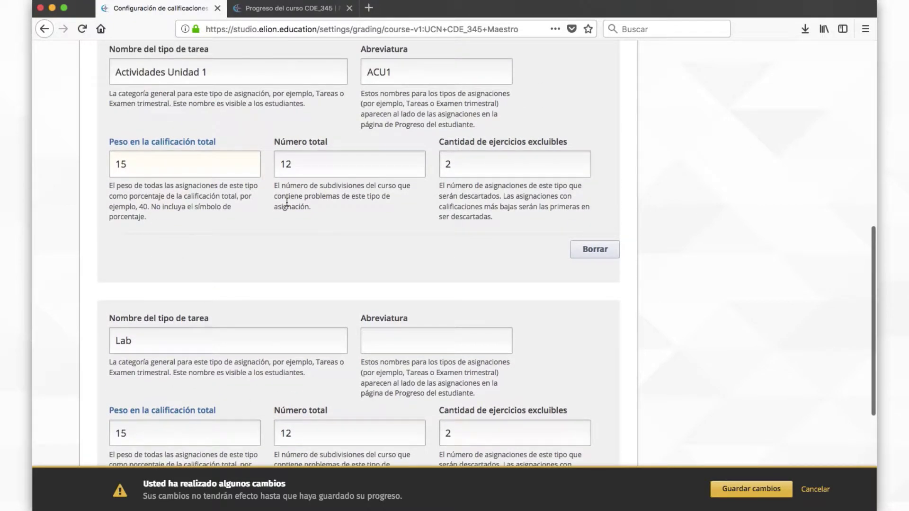
pyautogui.scroll(-3, 220, 347)
pyautogui.scroll(-2, 221, 347)
pyautogui.scroll(6, 221, 349)
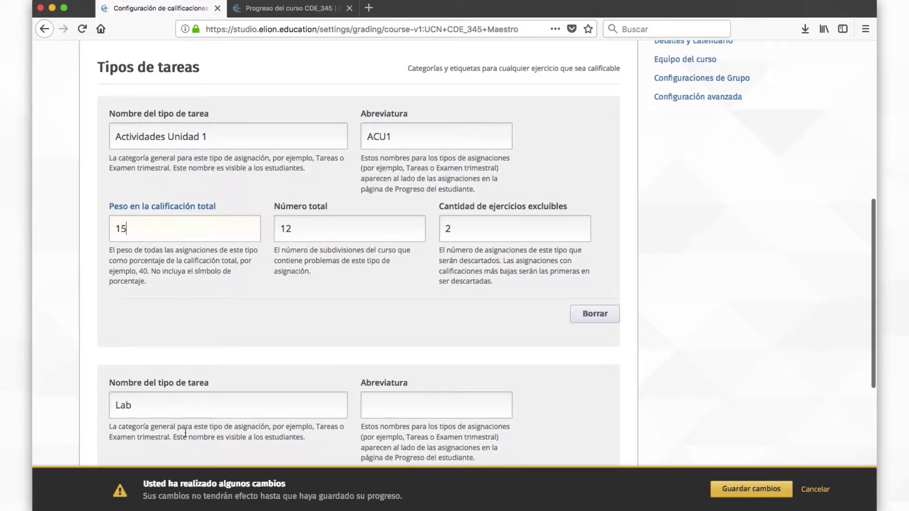
pyautogui.press('BackSpace')
pyautogui.write('50')
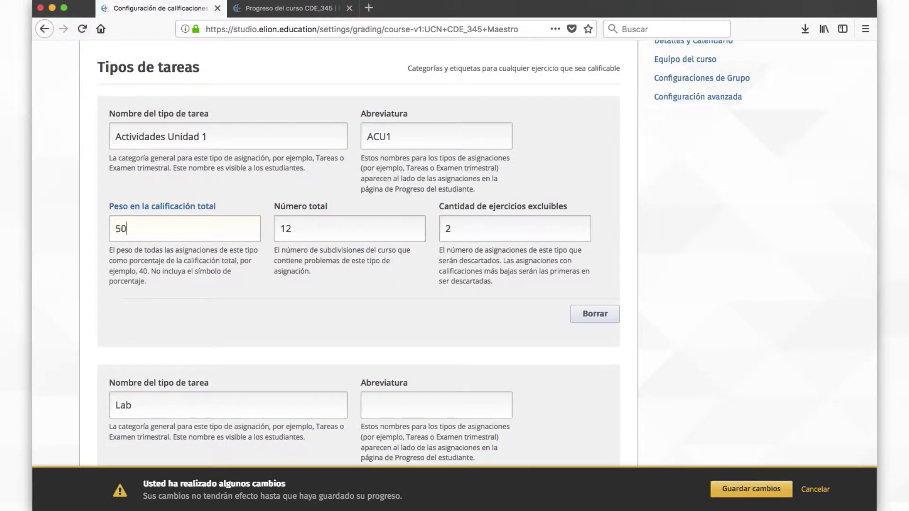
# - Set the total grade weights to 60 for Actividades Unidad 1 and 40 for Lab
pyautogui.scroll(-3, 360, 246)
pyautogui.click(161, 351)
pyautogui.press('BackSpace')
pyautogui.press('BackSpace')
pyautogui.click(121, 85)
pyautogui.press('BackSpace')
pyautogui.write('6')
pyautogui.click(121, 354)
pyautogui.press('BackSpace')
pyautogui.write('4')
# - Open the course structure in a separate tab and expand the subsection La literatura en la actualidad to view its units
pyautogui.scroll(5, 287, 348)
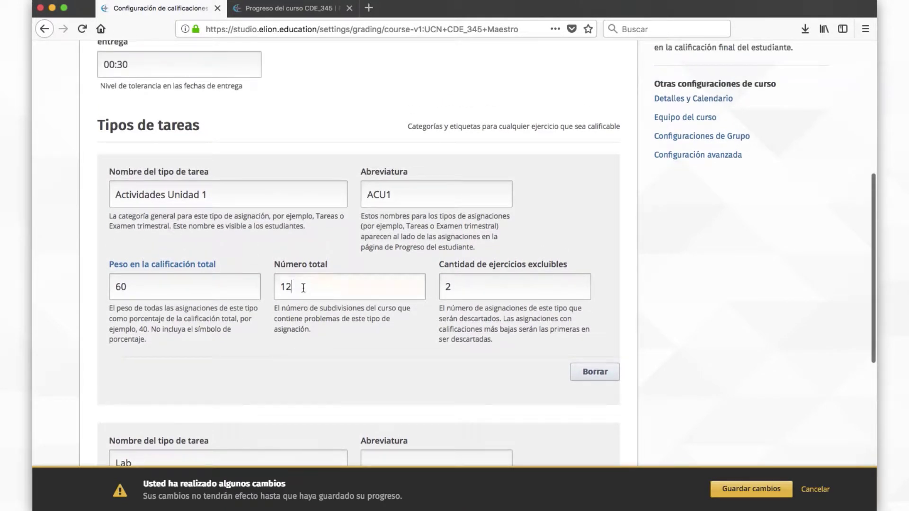
pyautogui.click(303, 287)
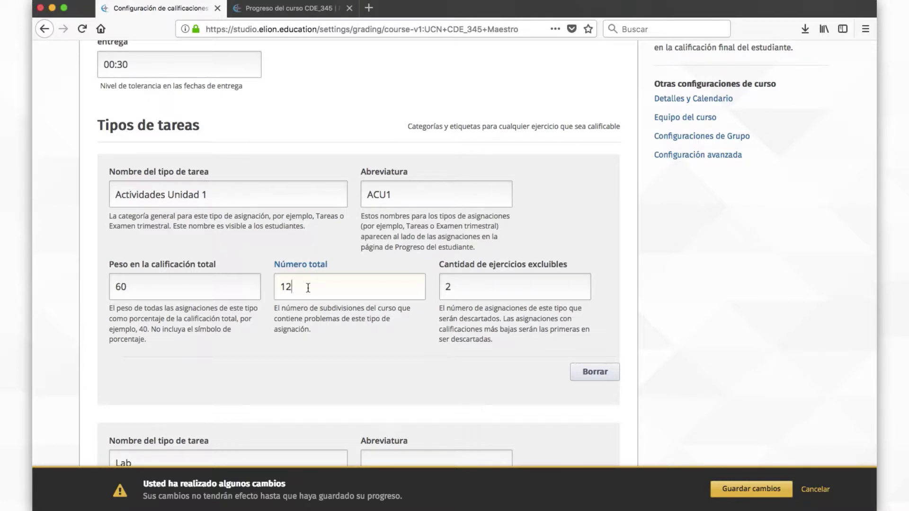
pyautogui.scroll(4, 308, 288)
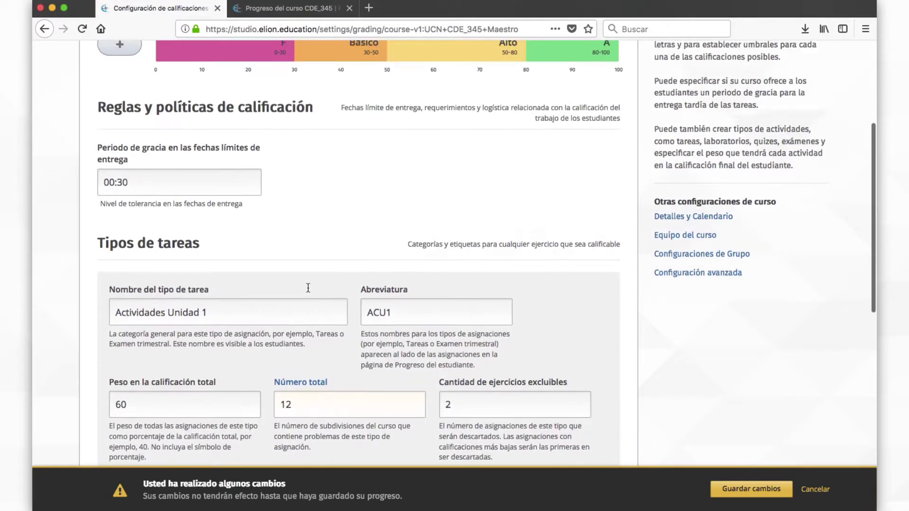
pyautogui.scroll(-3, 308, 288)
pyautogui.scroll(3, 314, 374)
pyautogui.scroll(4, 314, 373)
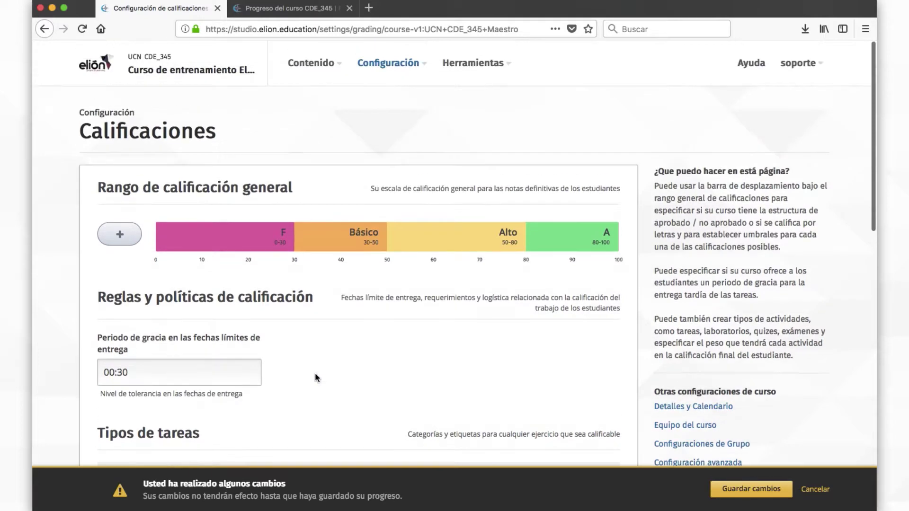
pyautogui.click(309, 64)
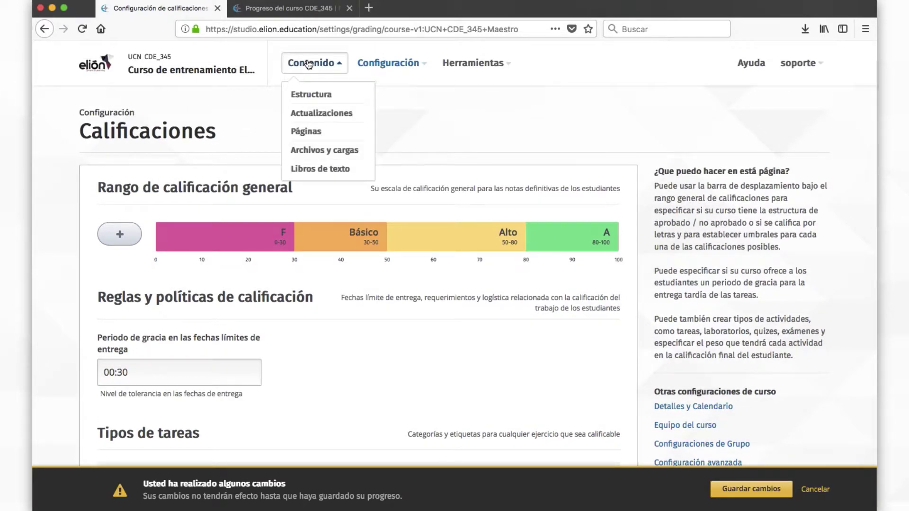
pyautogui.keyDown('super'); pyautogui.click(308, 94); pyautogui.keyUp('super')
pyautogui.click(263, 8)
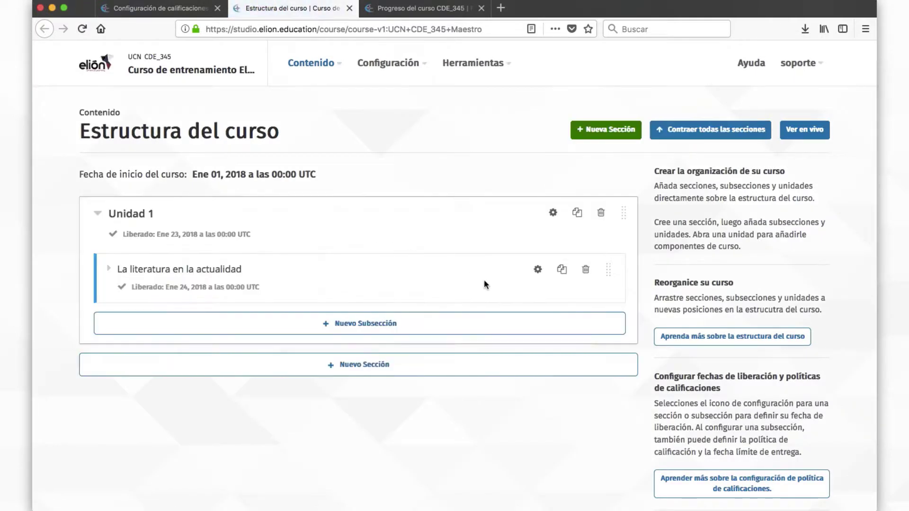
pyautogui.click(108, 268)
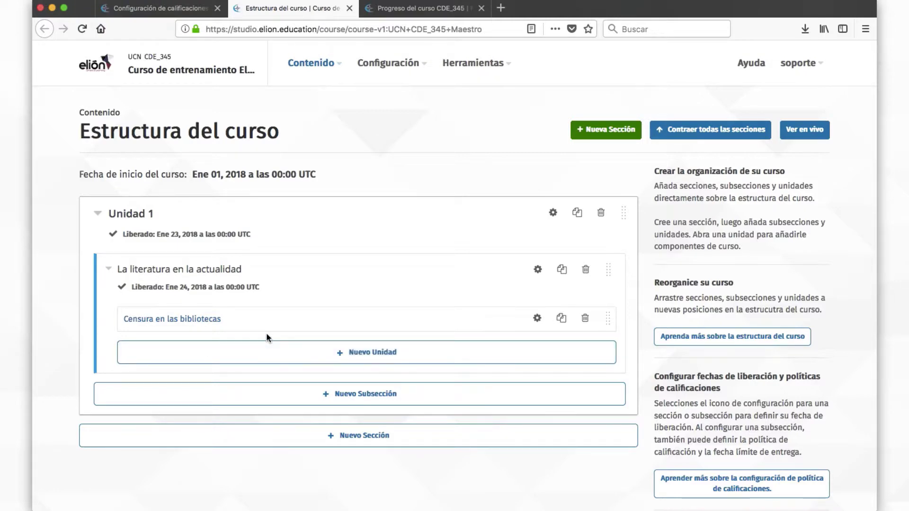
# - Set the total number of Actividades Unidad 1 assignments to 3 in the grading settings and save the changes
pyautogui.click(138, 16)
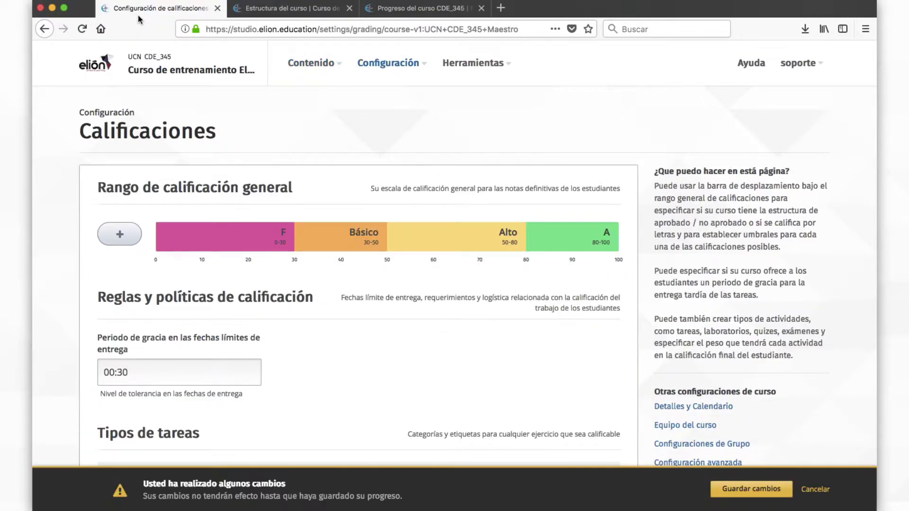
pyautogui.scroll(-5, 299, 297)
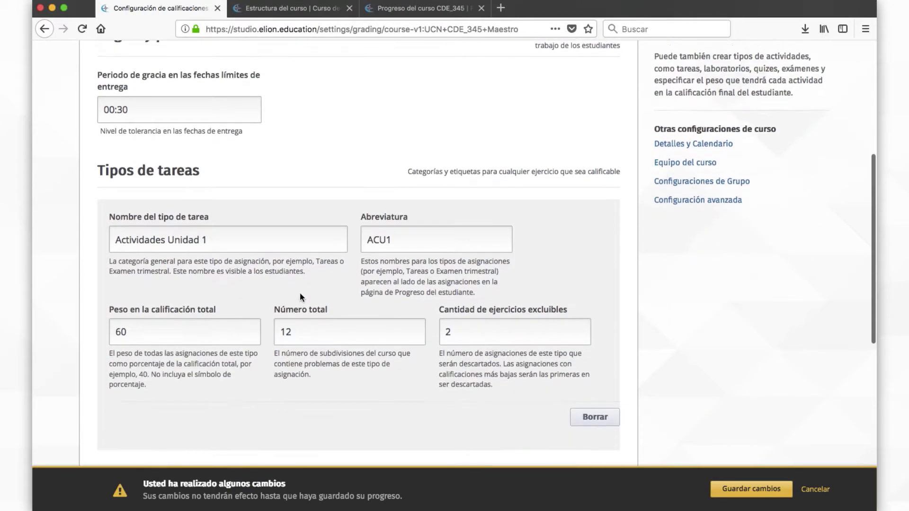
pyautogui.scroll(-1, 299, 297)
pyautogui.click(297, 291)
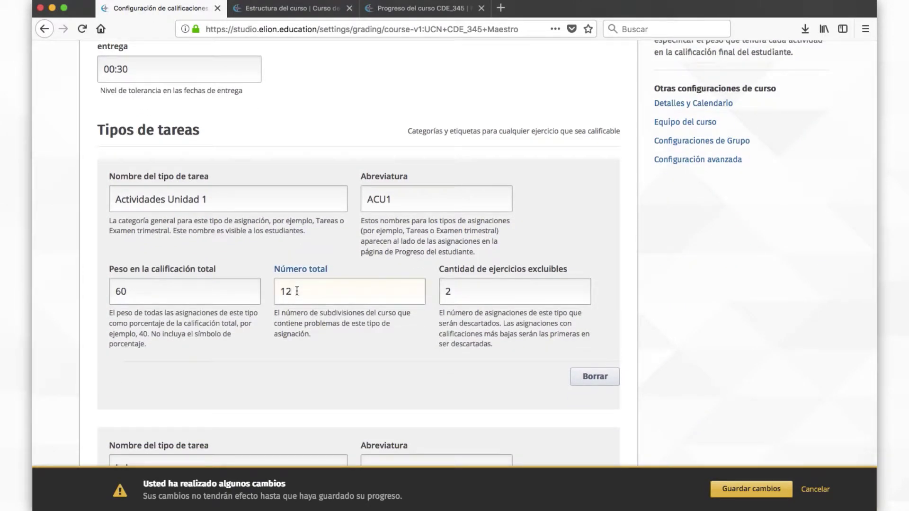
pyautogui.press('BackSpace')
pyautogui.press('BackSpace')
pyautogui.write('3')
pyautogui.click(319, 376)
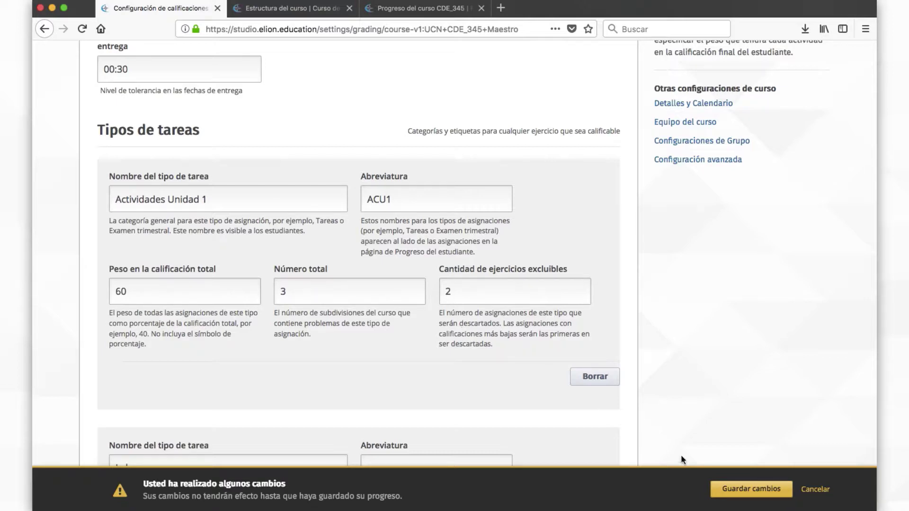
pyautogui.click(751, 489)
# - Reload the student progress page and examine the individual ACU1 assignments in the grade chart
pyautogui.scroll(3, 348, 220)
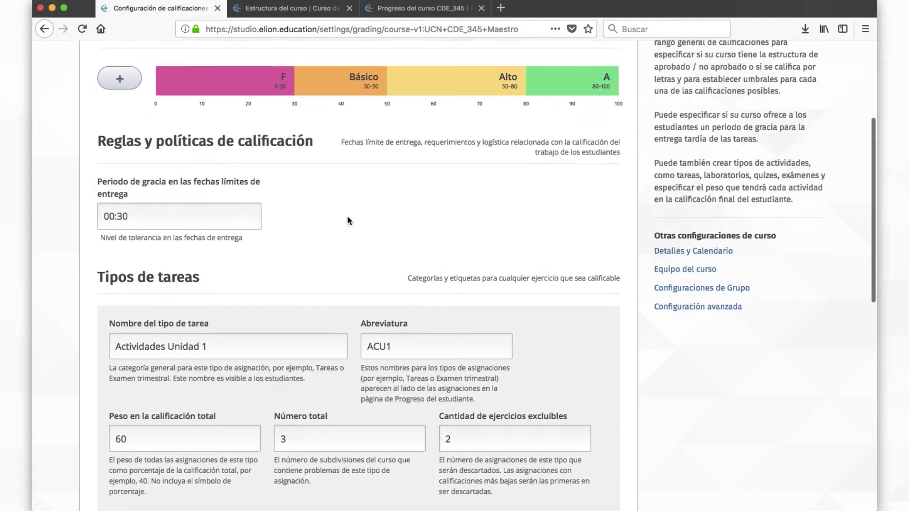
pyautogui.click(384, 11)
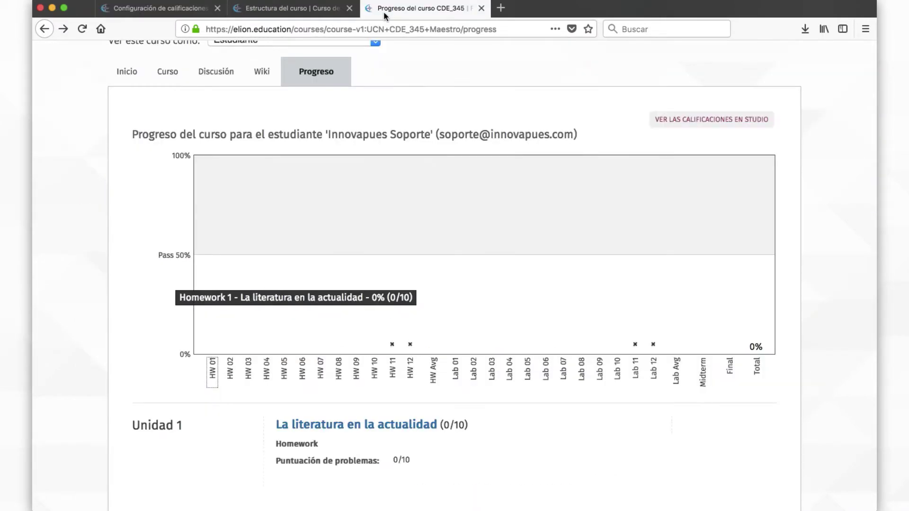
pyautogui.press('super+r')
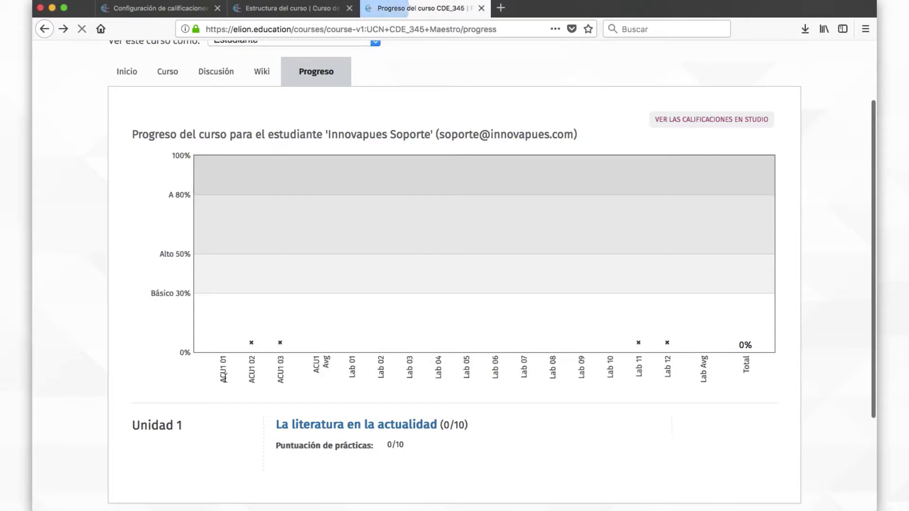
pyautogui.moveTo(224, 378)
pyautogui.mouseDown()
pyautogui.moveTo(224, 365)
pyautogui.moveTo(223, 374)
pyautogui.mouseUp()
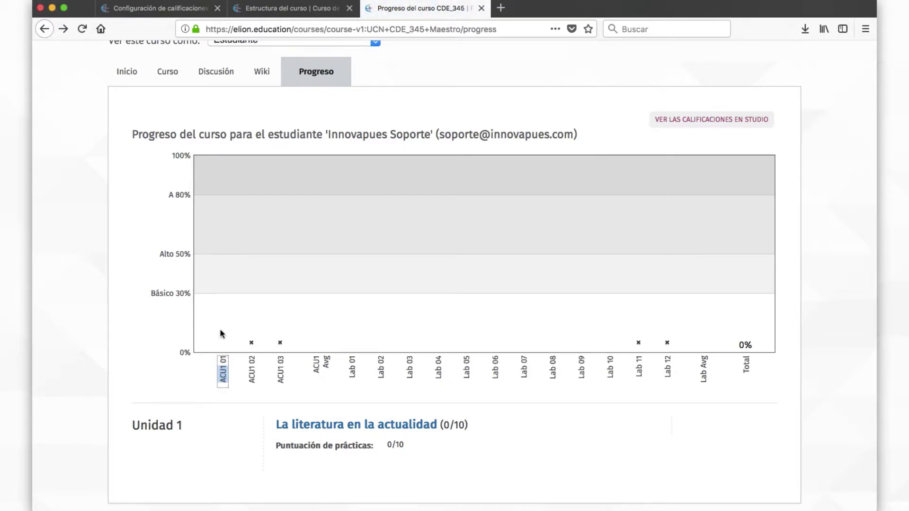
pyautogui.click(250, 374)
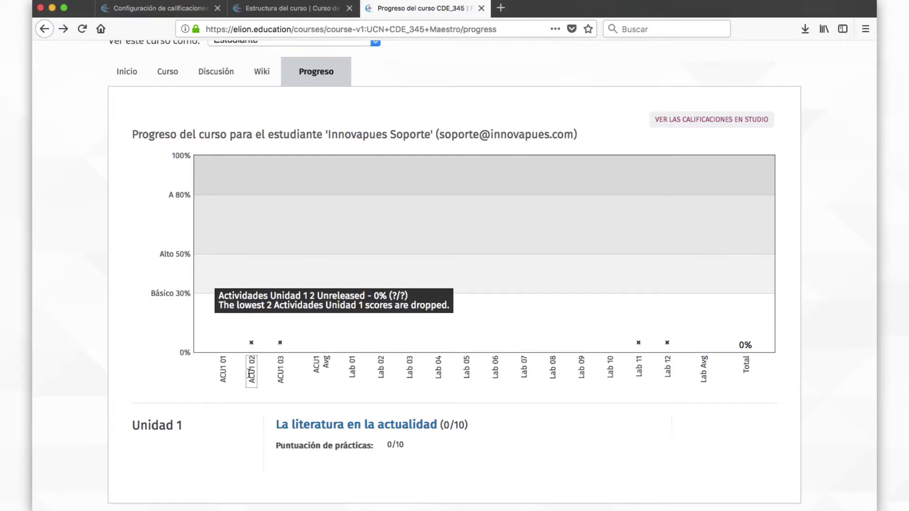
pyautogui.moveTo(221, 367); pyautogui.dragTo(223, 358)
pyautogui.click(280, 358)
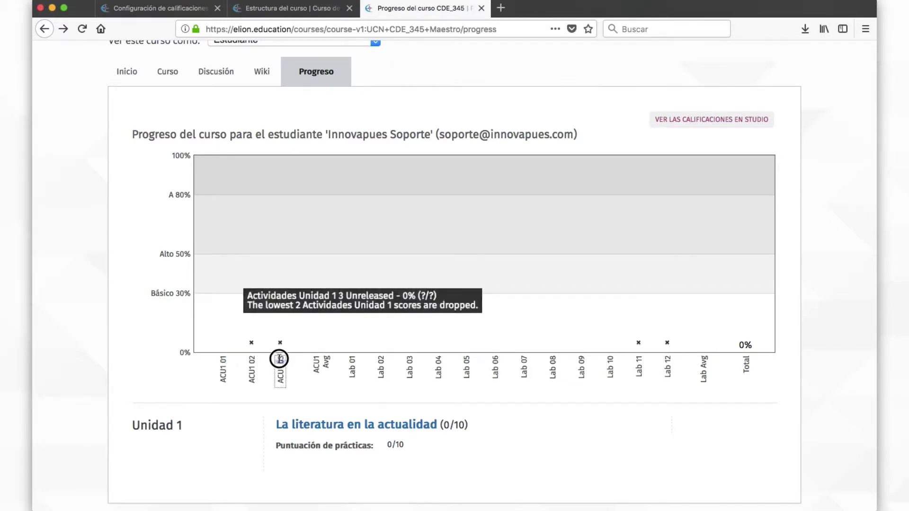
pyautogui.click(251, 381)
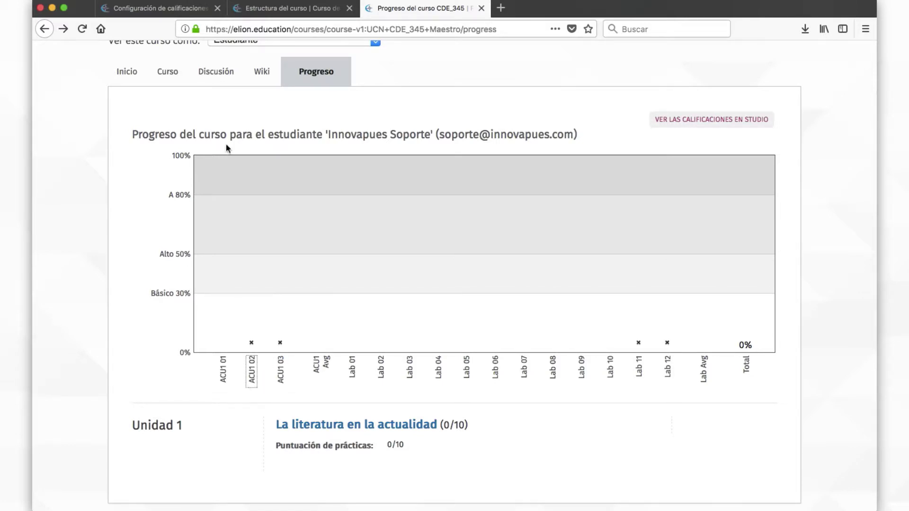
# - Compare the total number set for Actividades Unidad 1 with the progress chart and inspect its ACU1 average entry
pyautogui.click(182, 11)
pyautogui.scroll(-4, 324, 392)
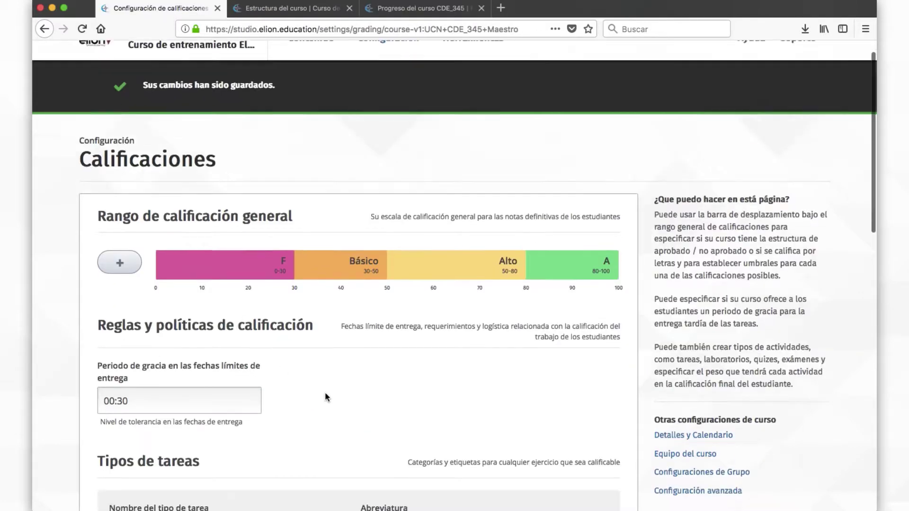
pyautogui.scroll(-3, 325, 392)
pyautogui.click(279, 378)
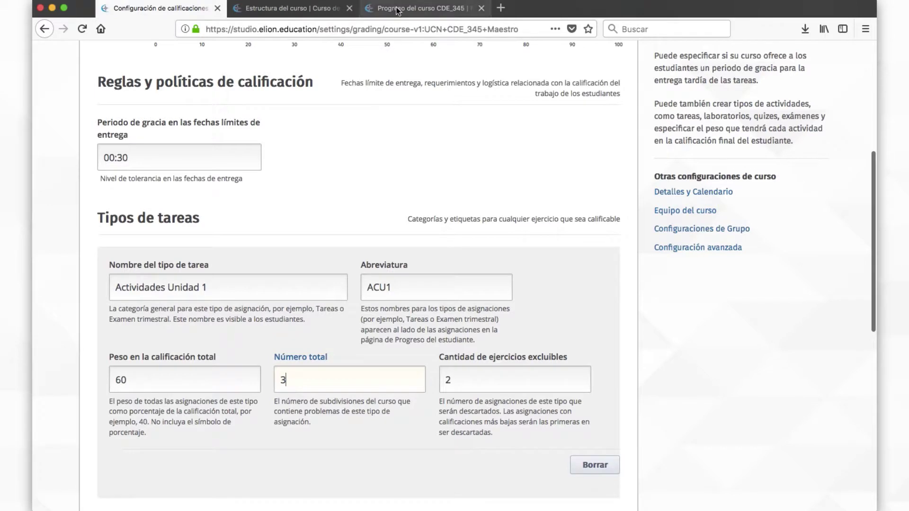
pyautogui.click(393, 9)
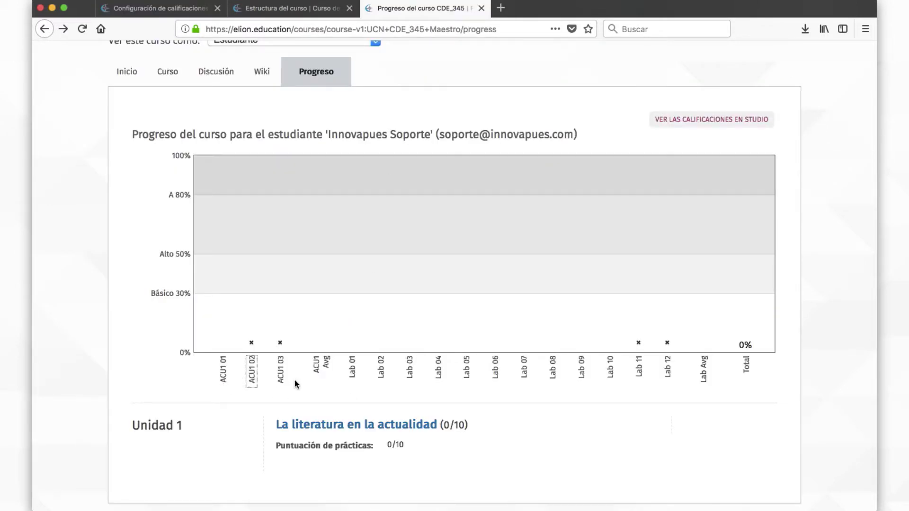
pyautogui.tripleClick(315, 374)
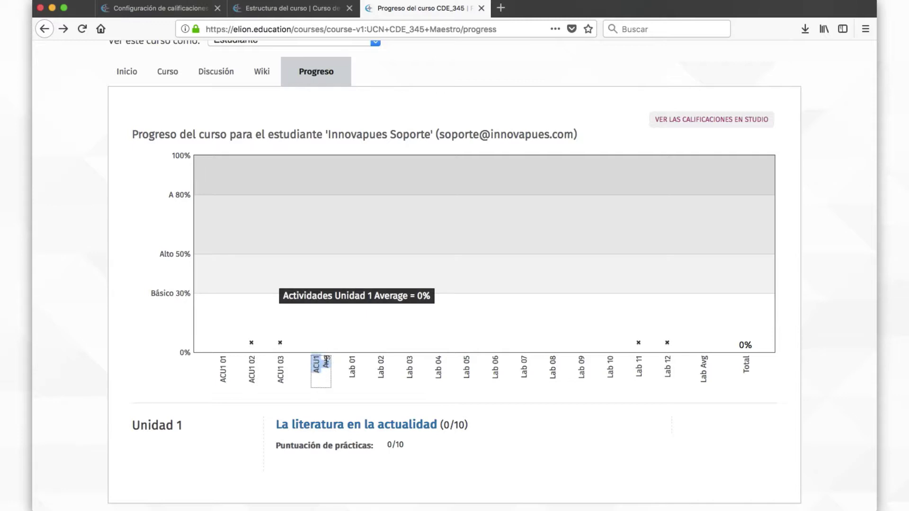
pyautogui.click(329, 381)
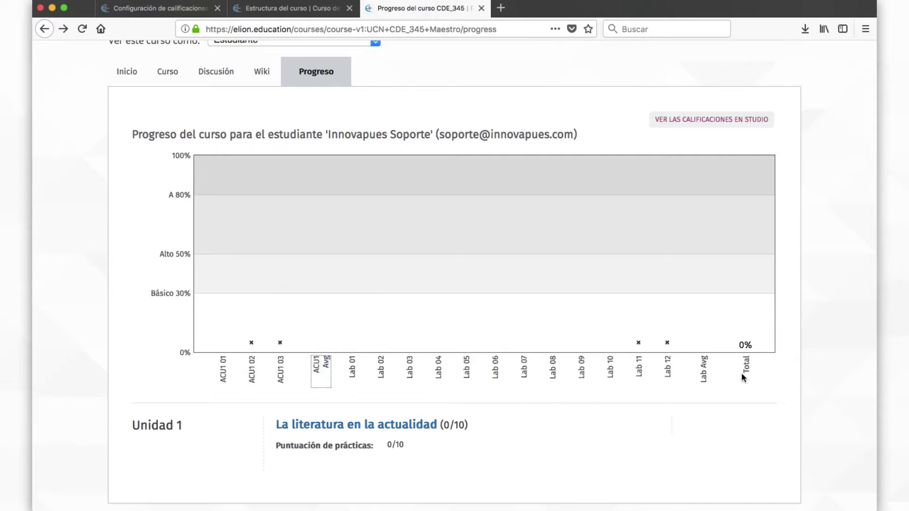
# - Return to the grading settings and clear the number of excludable exercises for Actividades Unidad 1
pyautogui.click(162, 9)
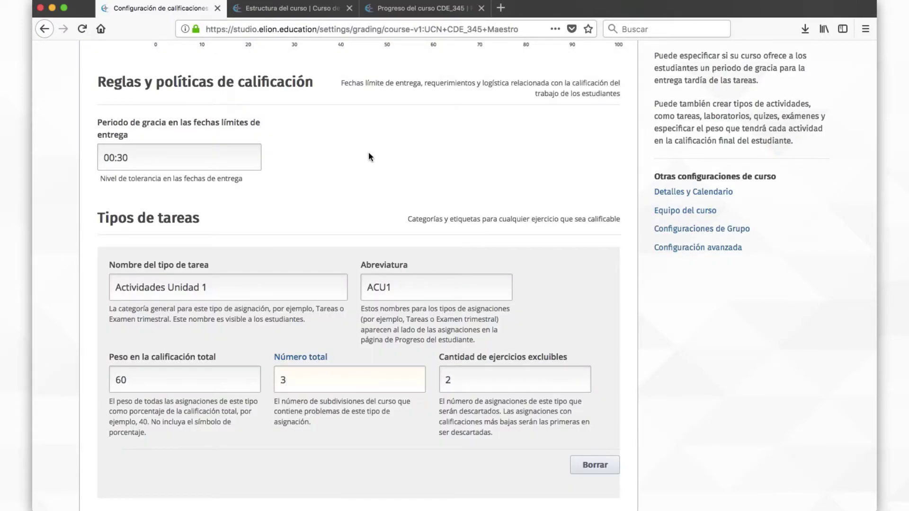
pyautogui.scroll(-5, 411, 203)
pyautogui.click(459, 200)
pyautogui.press('BackSpace')
pyautogui.scroll(-2, 449, 156)
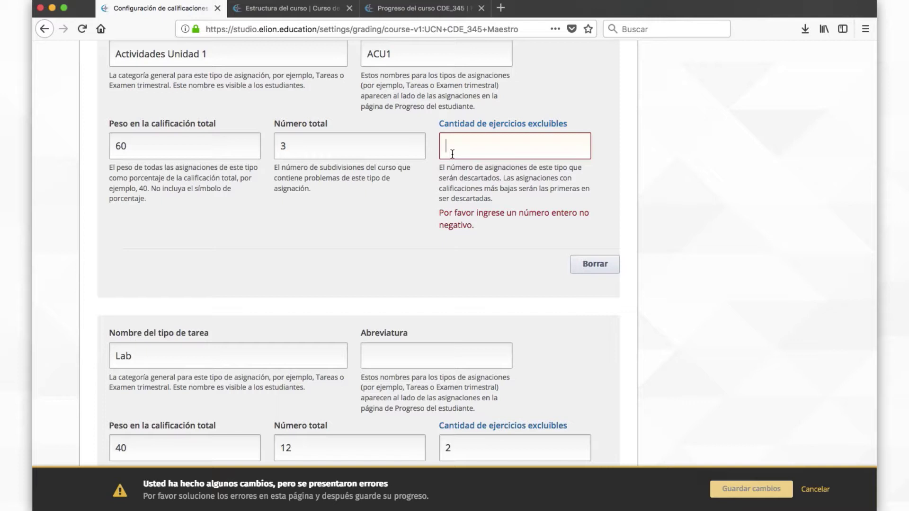
pyautogui.click(355, 145)
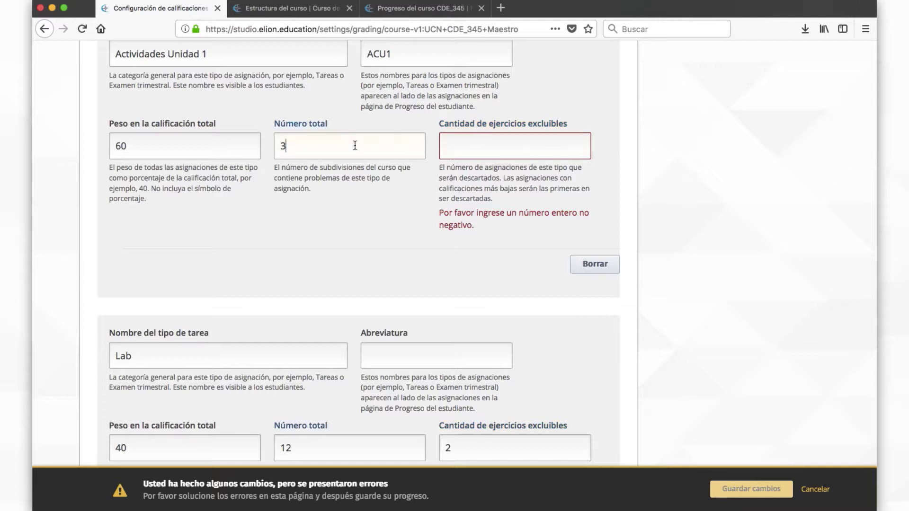
pyautogui.click(359, 237)
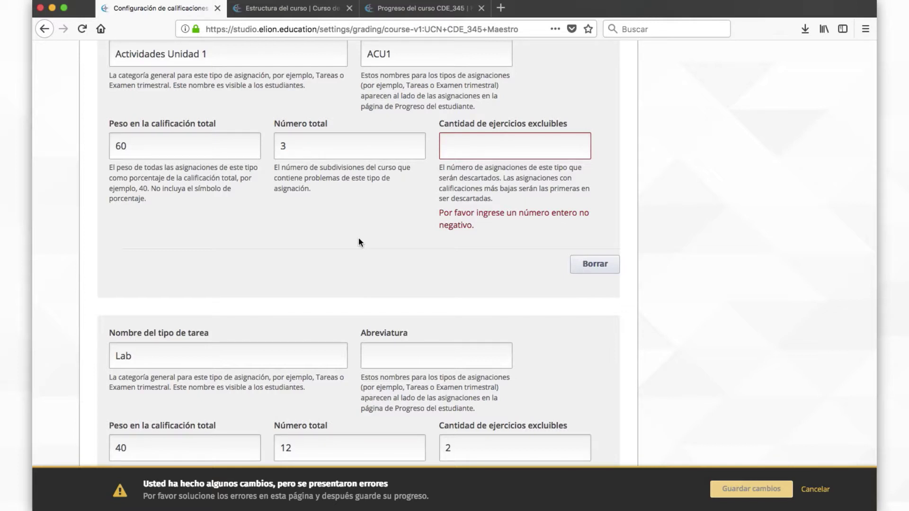
pyautogui.scroll(2, 359, 239)
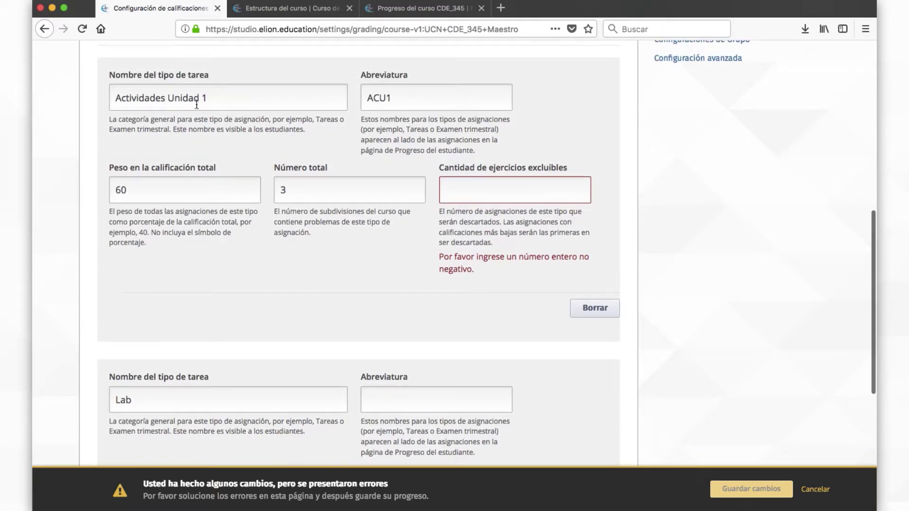
# - Set the number of excludable exercises for Actividades Unidad 1 to 1
pyautogui.click(457, 191)
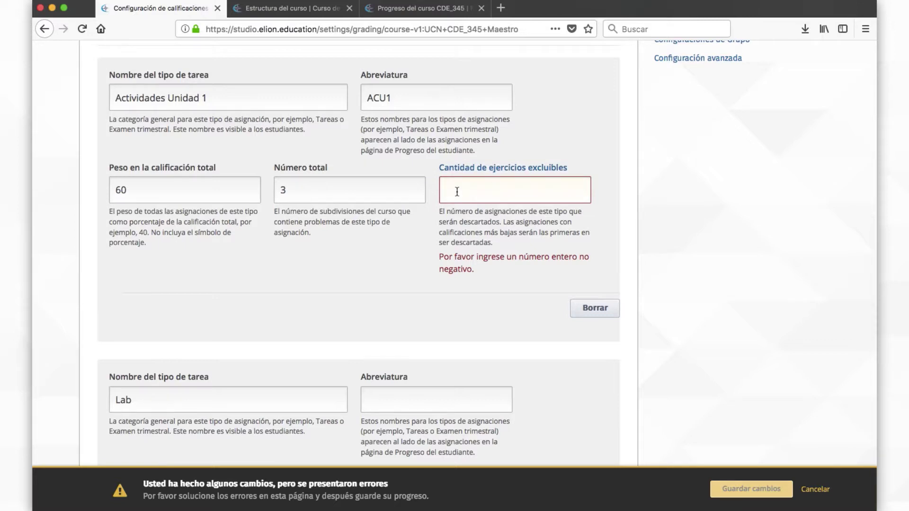
pyautogui.write('1')
pyautogui.click(344, 265)
pyautogui.click(304, 195)
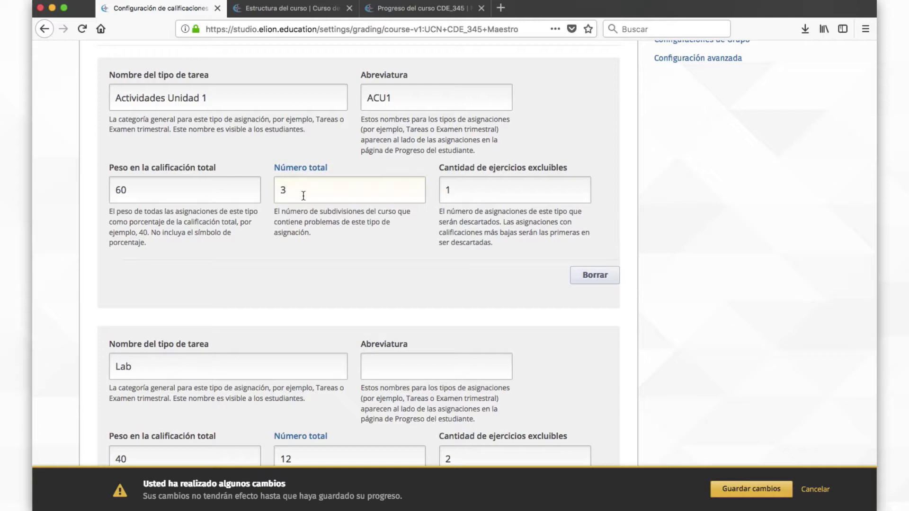
# - Set the number of excludable exercises for Actividades Unidad 1 to 0
pyautogui.click(457, 191)
pyautogui.press('BackSpace')
pyautogui.write('0')
pyautogui.click(359, 257)
pyautogui.click(296, 190)
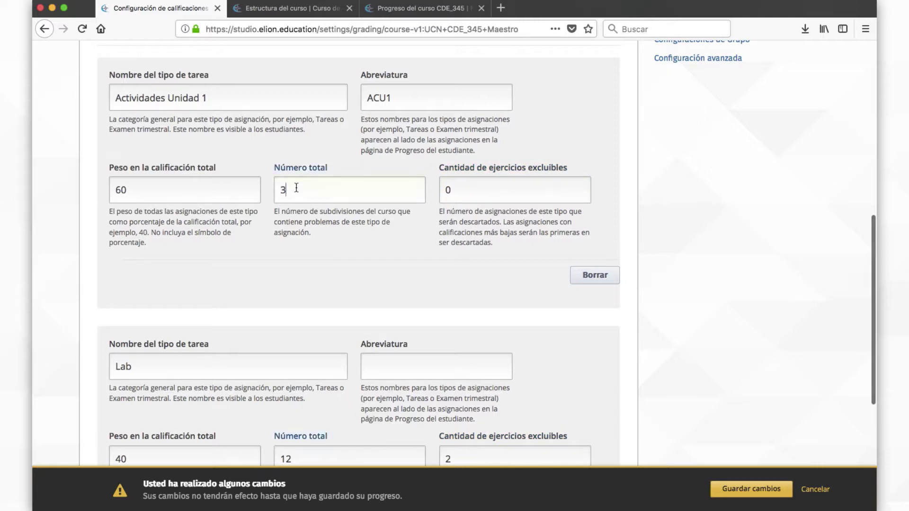
pyautogui.click(361, 282)
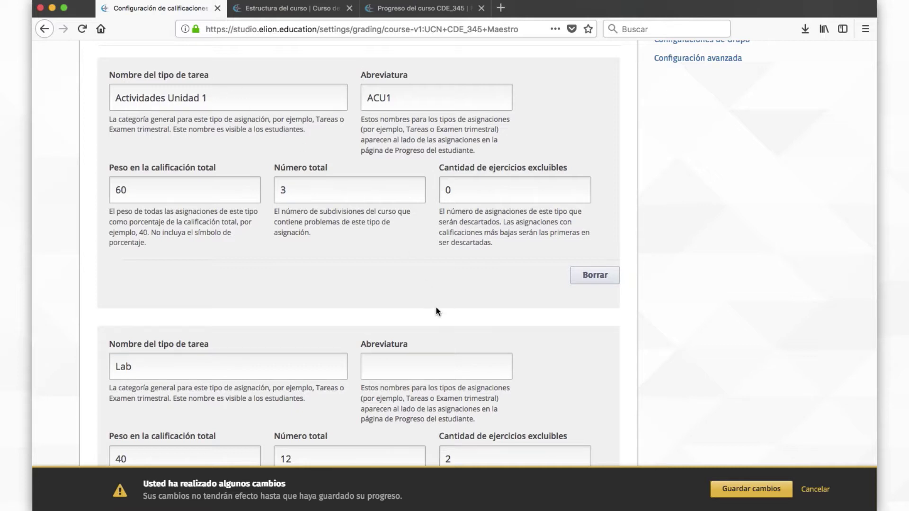
# - Rename the Lab assignment type as Actividades Unidad 2 and give it the abbreviation ACU2
pyautogui.scroll(-3, 435, 312)
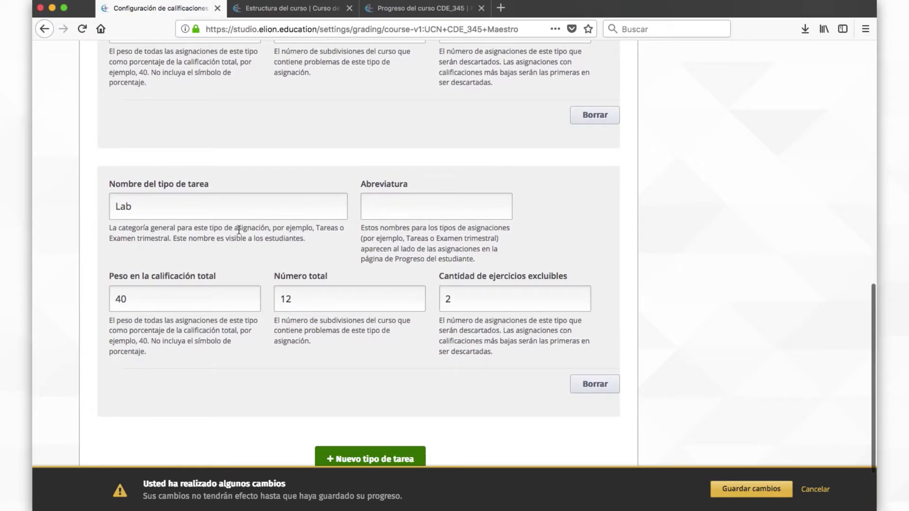
pyautogui.click(162, 207)
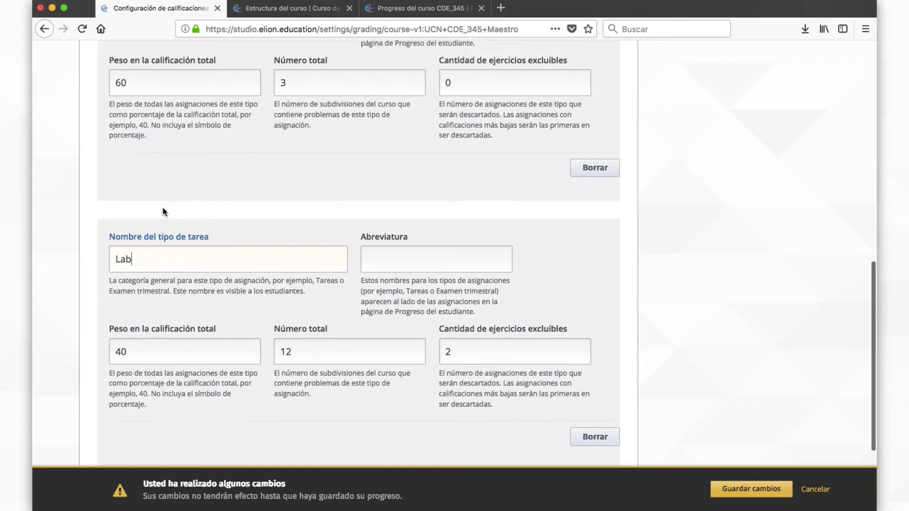
pyautogui.doubleClick(163, 208)
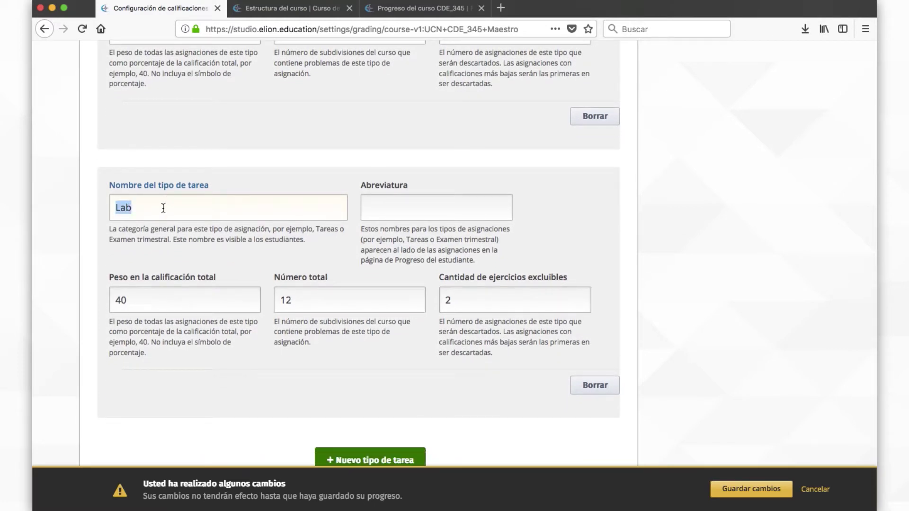
pyautogui.write('Actividades Unidad 2')
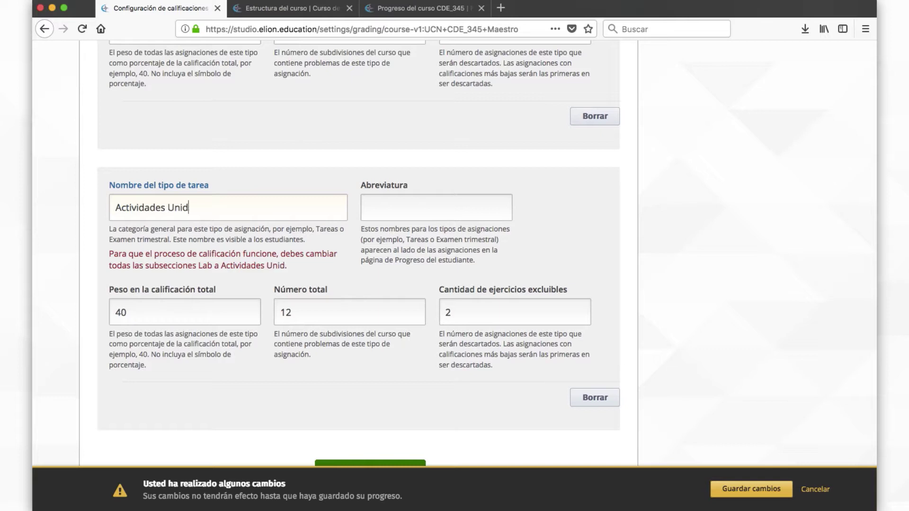
pyautogui.click(382, 215)
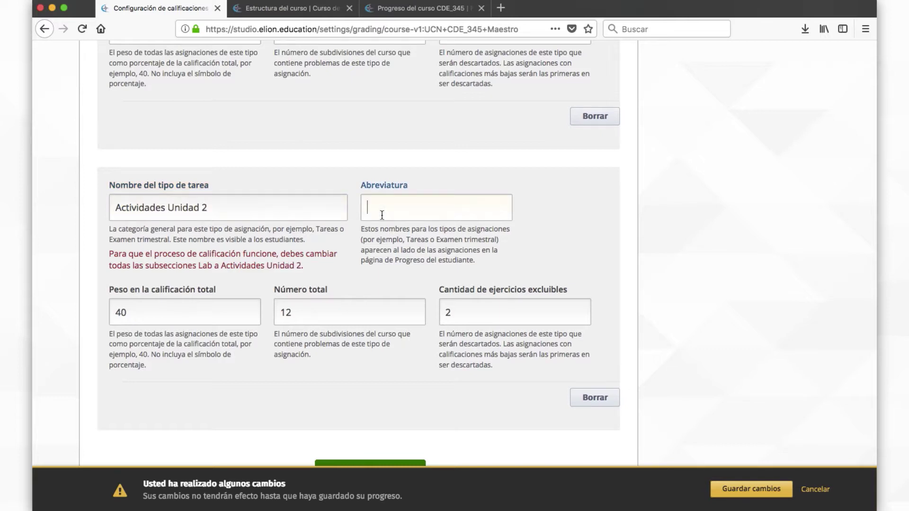
pyautogui.write('ACU2')
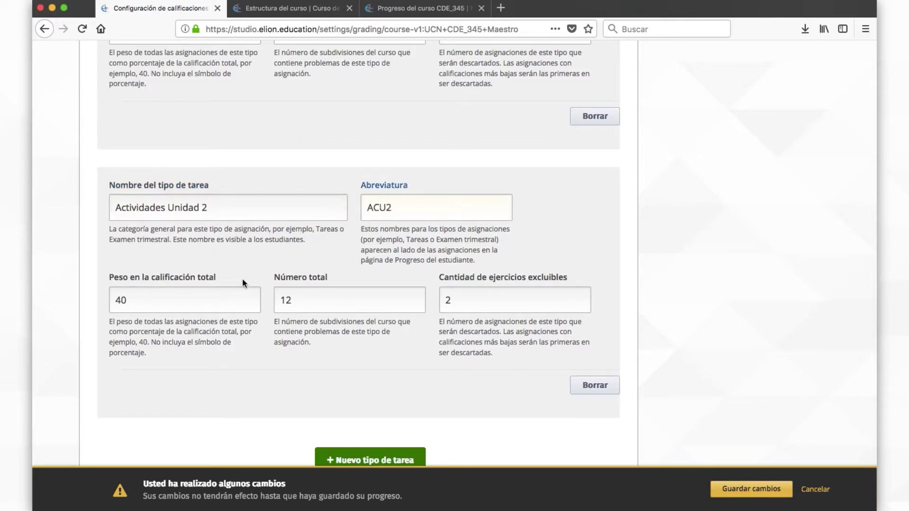
# - Set the total number of Actividades Unidad 2 assignments to 2
pyautogui.scroll(-1, 241, 281)
pyautogui.scroll(3, 168, 272)
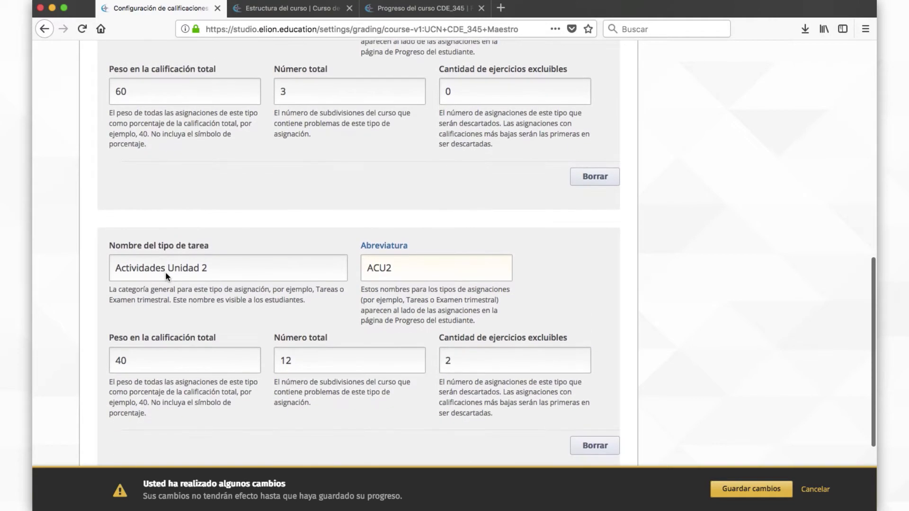
pyautogui.scroll(-1, 246, 307)
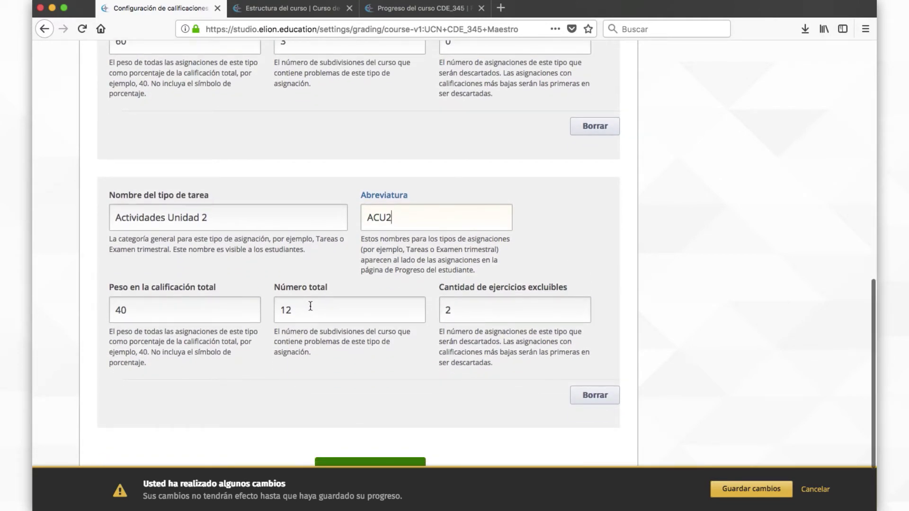
pyautogui.scroll(1, 310, 306)
pyautogui.scroll(-2, 311, 309)
pyautogui.click(295, 292)
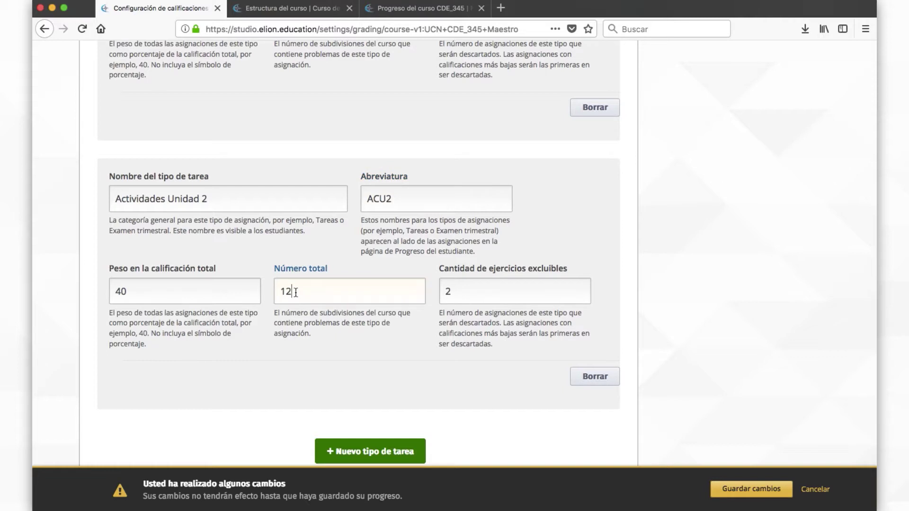
pyautogui.press('BackSpace')
pyautogui.press('BackSpace')
pyautogui.write('2')
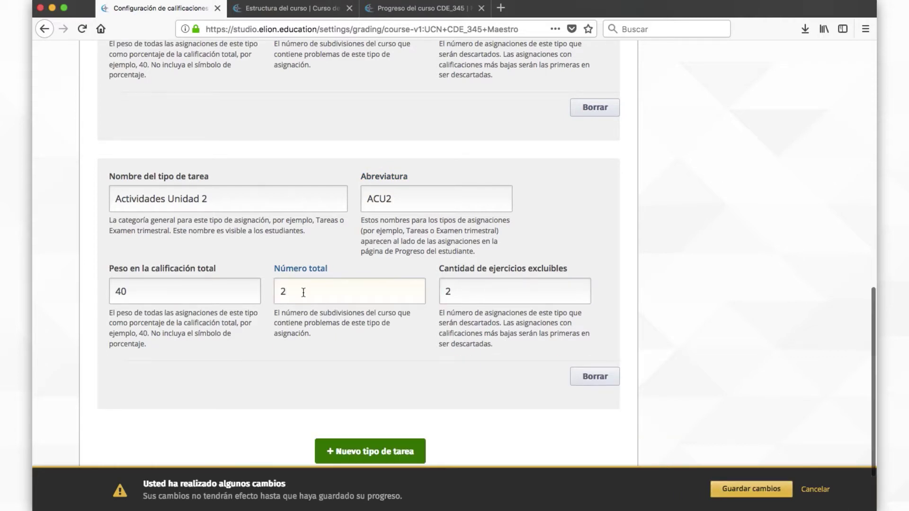
# - Set the number of excludable exercises for Actividades Unidad 2 to 0 and save the grading settings
pyautogui.click(478, 294)
pyautogui.press('BackSpace')
pyautogui.write('0')
pyautogui.click(717, 489)
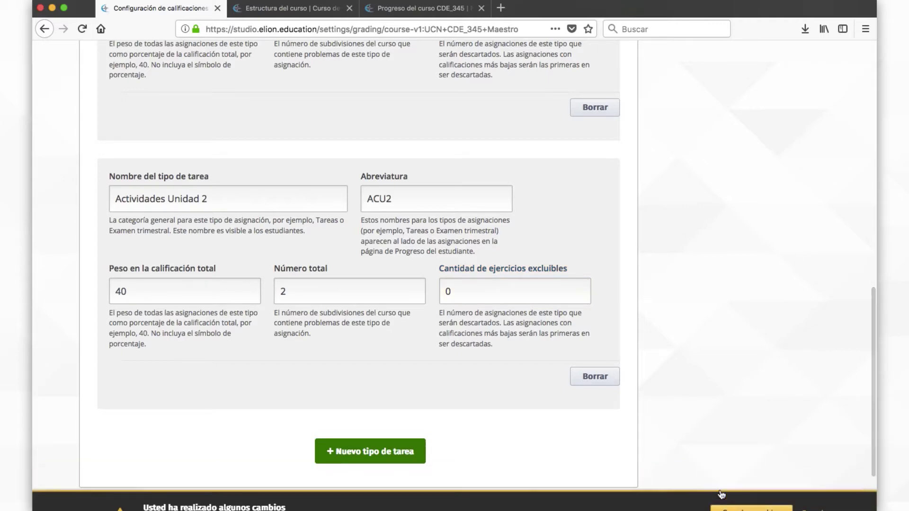
pyautogui.scroll(8, 369, 94)
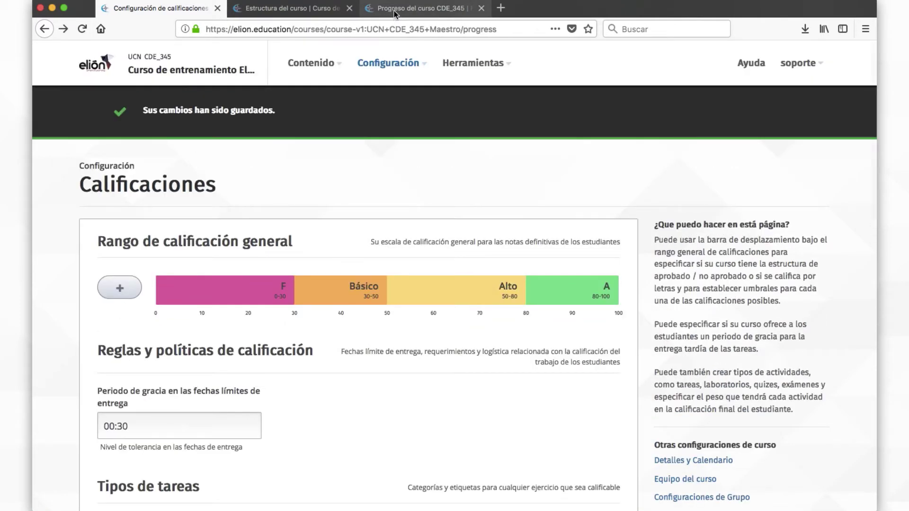
# - Reload the student progress page and examine the ACU1 and ACU2 entries in the grade chart
pyautogui.click(394, 9)
pyautogui.press('super+r')
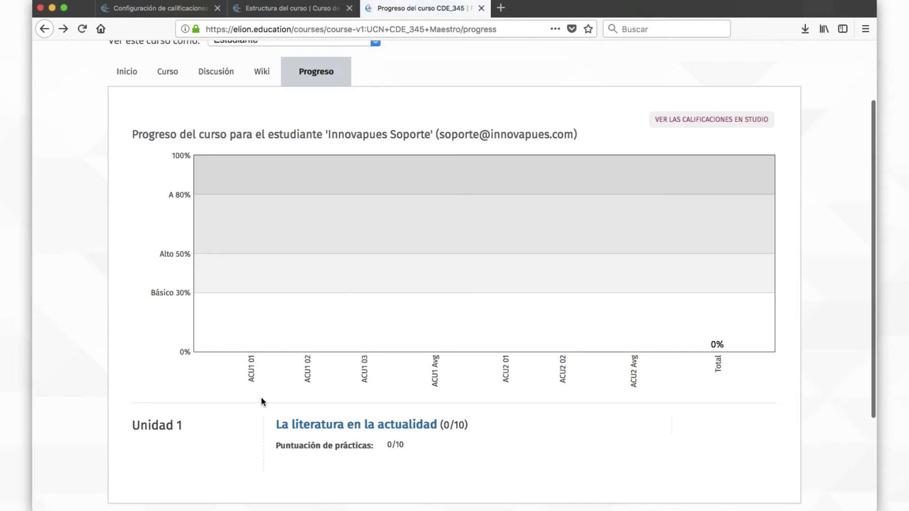
pyautogui.moveTo(507, 388); pyautogui.dragTo(505, 365)
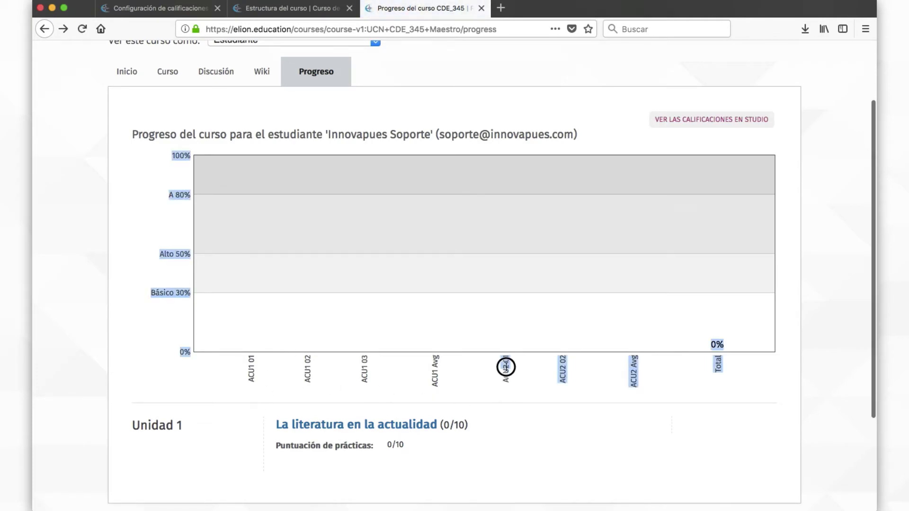
pyautogui.click(611, 396)
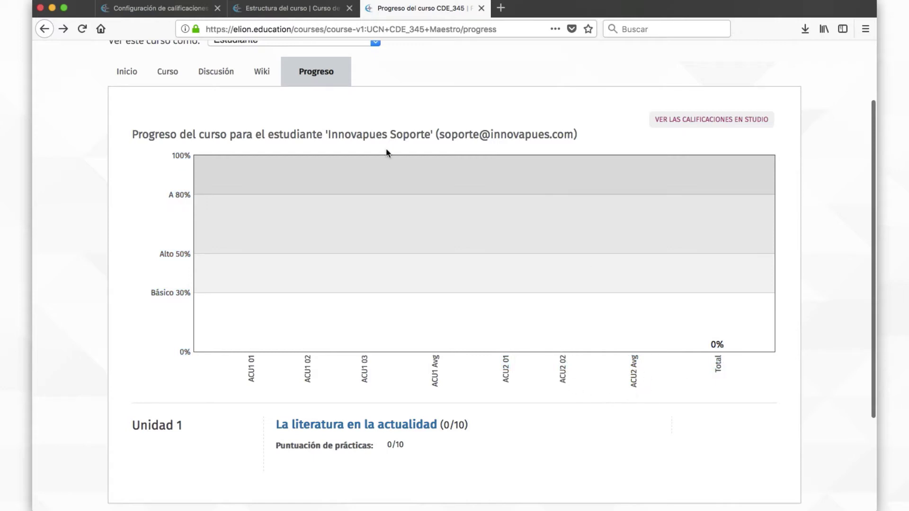
# - Go back to the grading settings and review the values of both assignment types
pyautogui.click(248, 13)
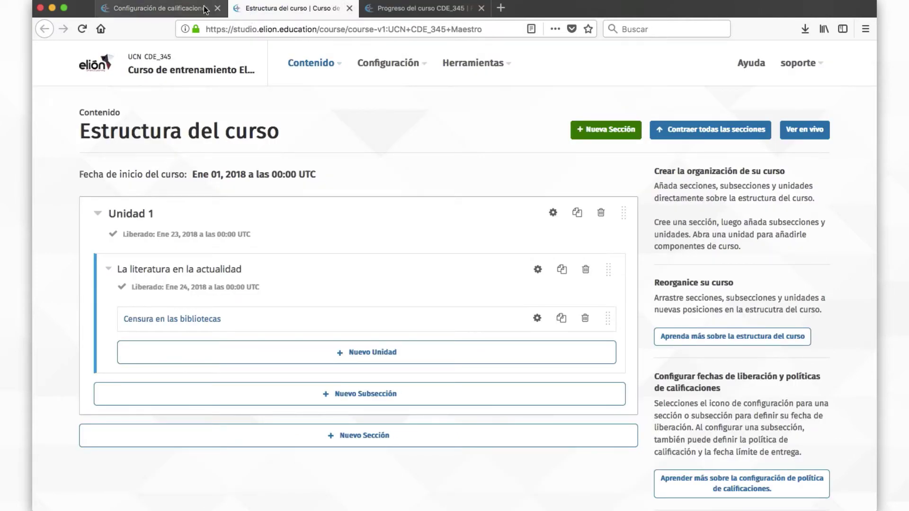
pyautogui.click(174, 10)
pyautogui.scroll(-10, 354, 354)
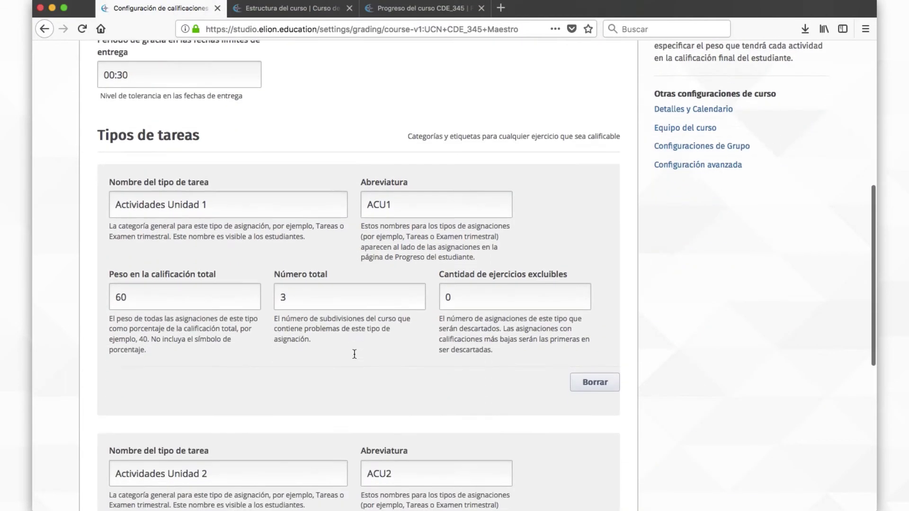
pyautogui.scroll(-3, 354, 354)
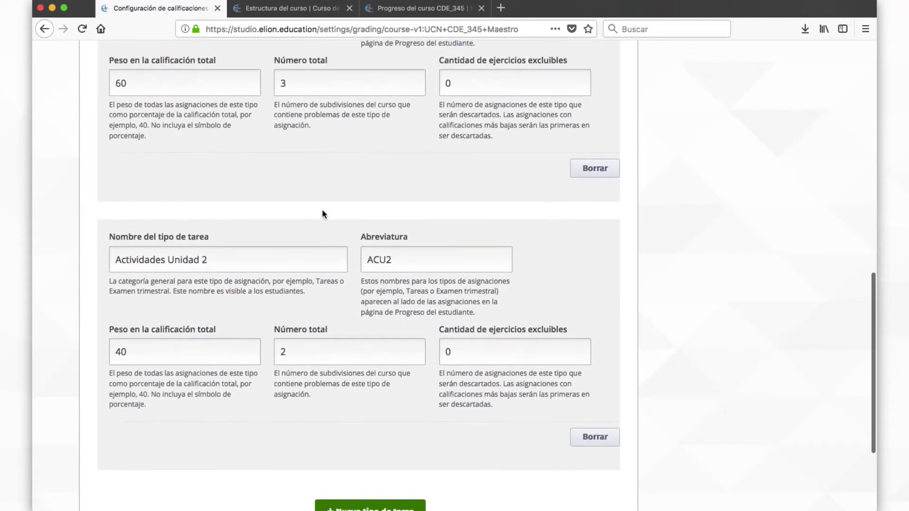
# - Reload the course structure and examine the Calificar como options in the settings of the subsection La literatura en la actualidad
pyautogui.click(267, 10)
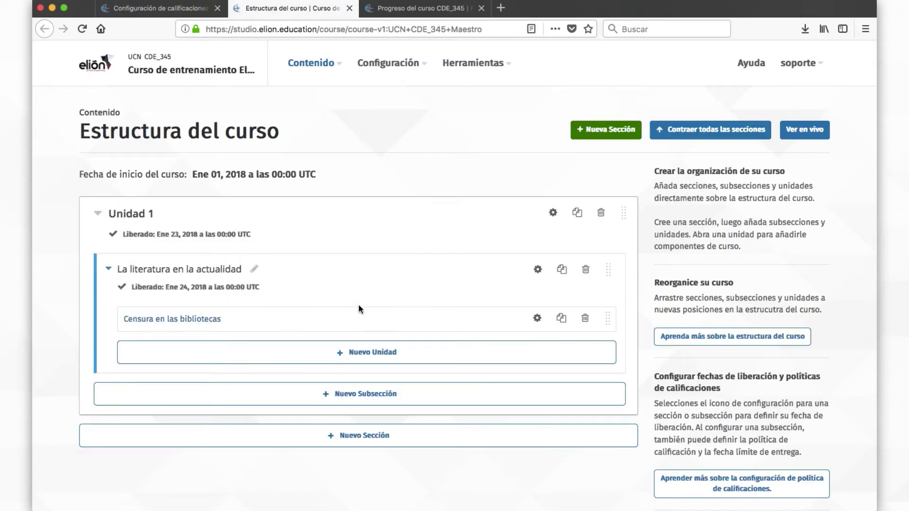
pyautogui.click(537, 271)
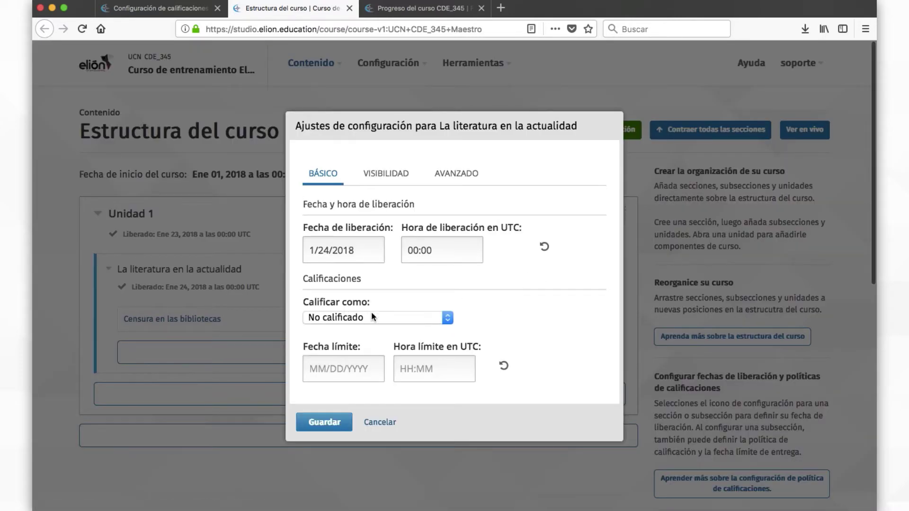
pyautogui.click(382, 317)
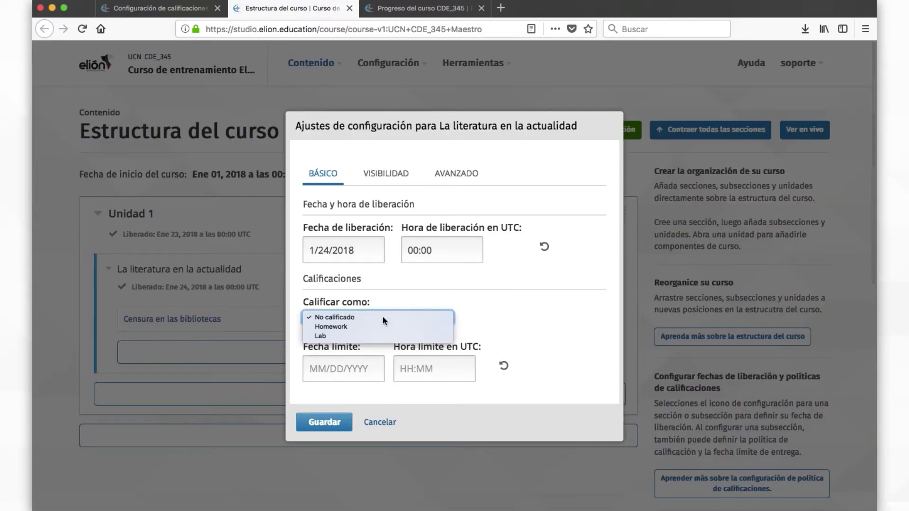
pyautogui.click(533, 322)
pyautogui.press('super+r')
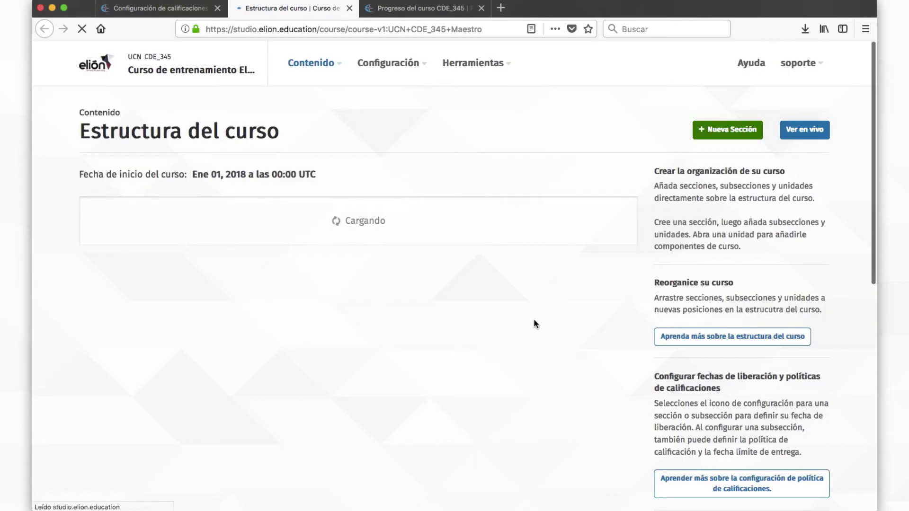
pyautogui.click(537, 269)
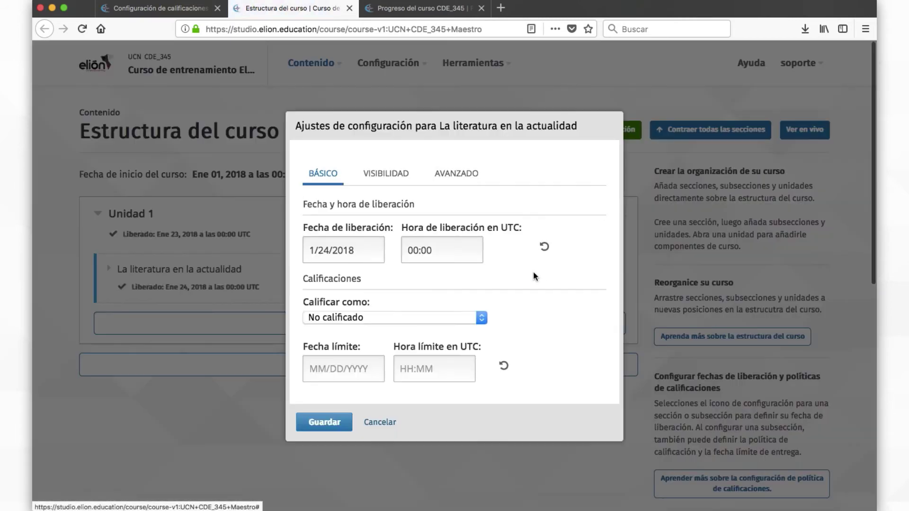
pyautogui.click(380, 319)
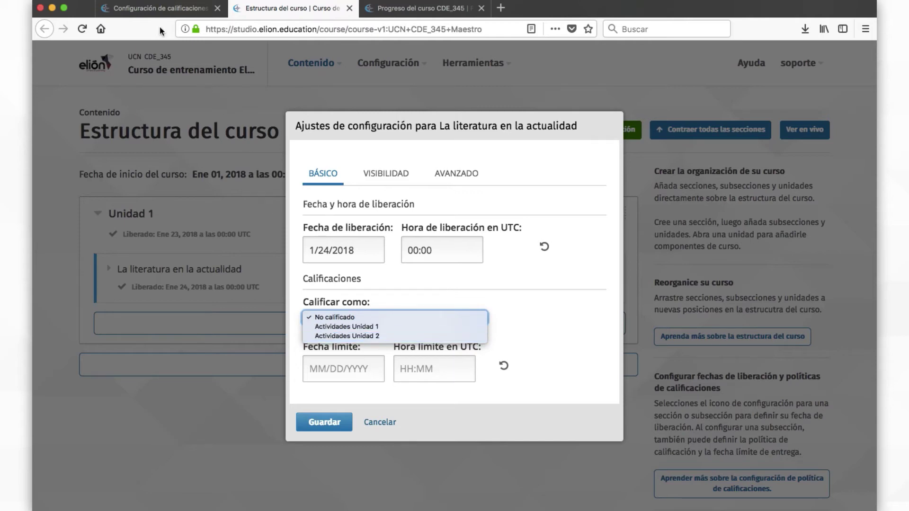
# - Compare the Calificar como options with the assignment type names defined in the grading settings
pyautogui.click(144, 10)
pyautogui.click(145, 8)
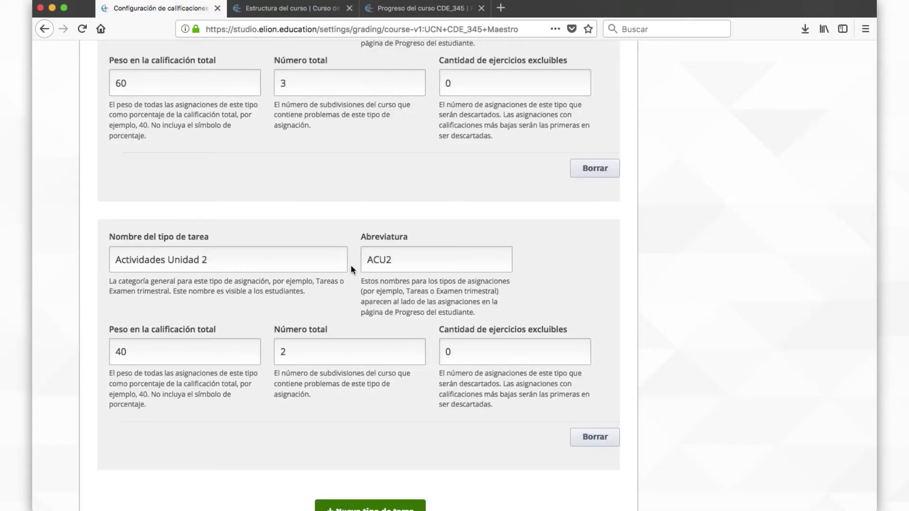
pyautogui.scroll(5, 351, 265)
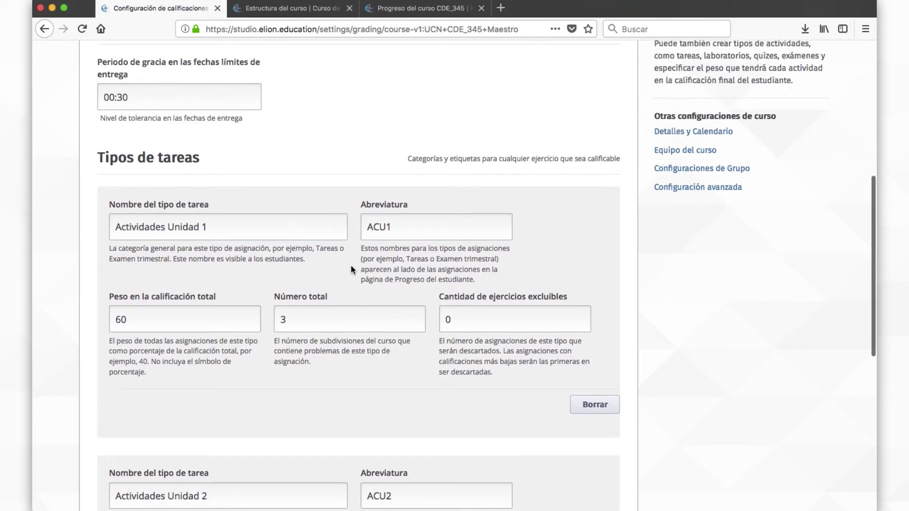
# - Grade the subsection La literatura en la actualidad as Actividades Unidad 1, save its settings, and expand the subsection in the course structure
pyautogui.scroll(-5, 351, 268)
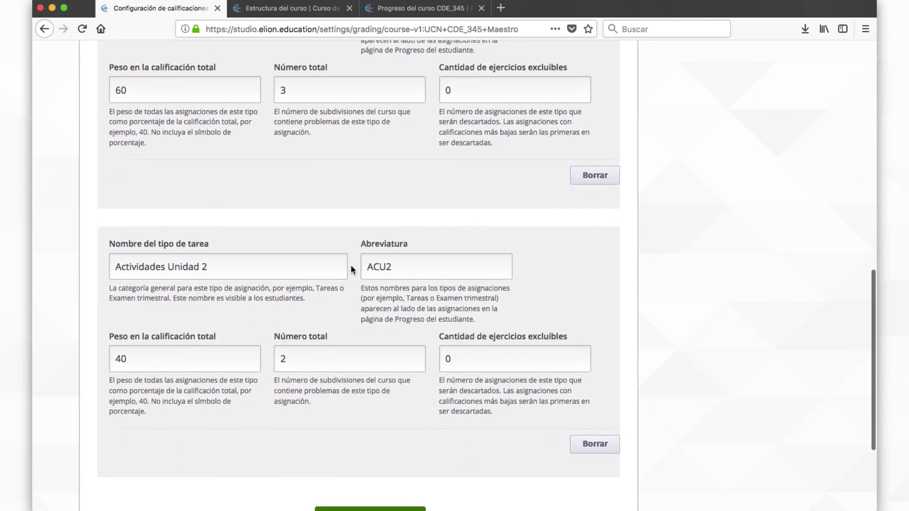
pyautogui.click(286, 8)
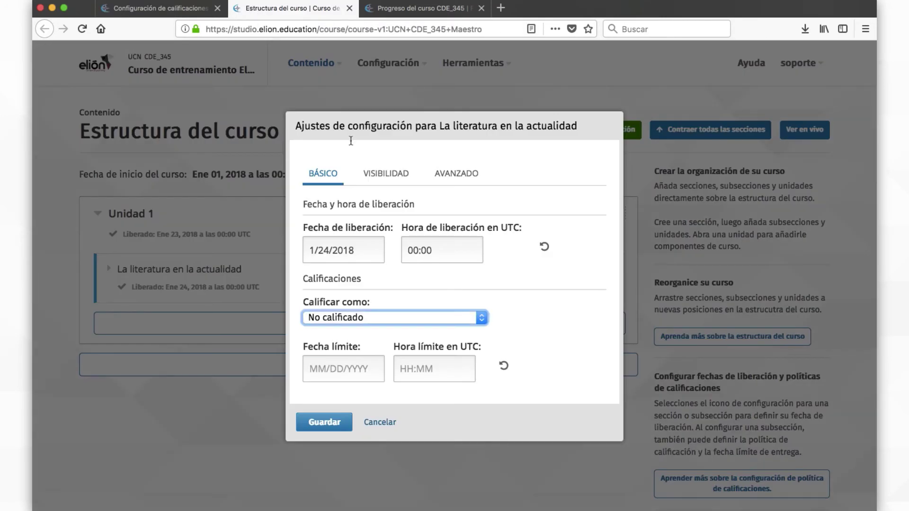
pyautogui.click(360, 319)
pyautogui.click(350, 324)
pyautogui.click(331, 422)
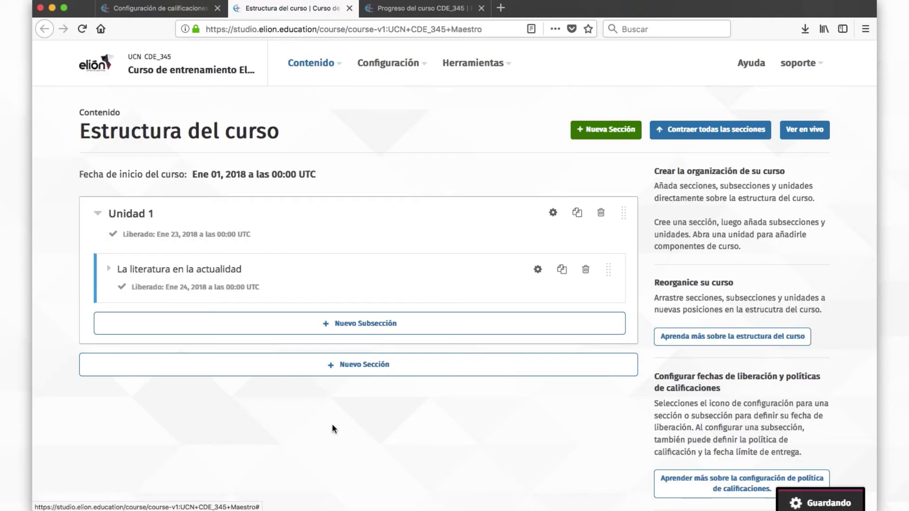
pyautogui.click(109, 269)
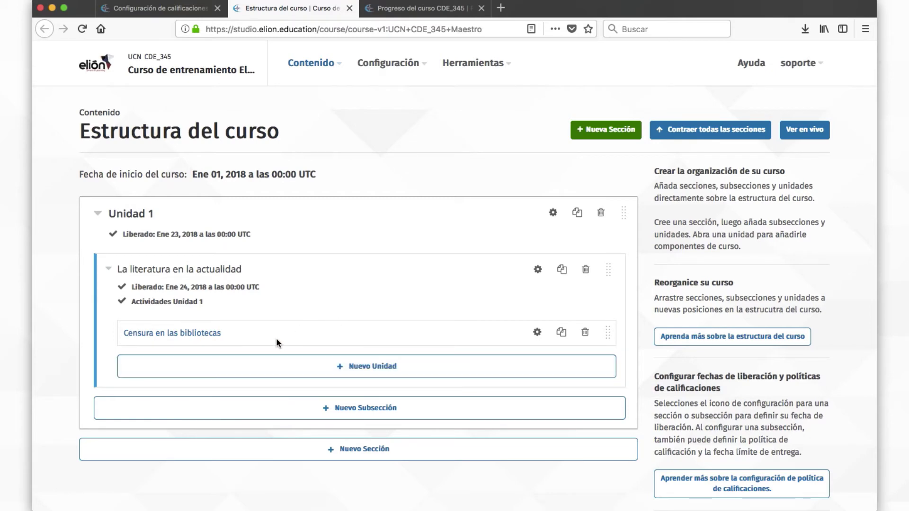
# - Return to the grading settings and review the name and Número total of the Actividades Unidad 1 assignment type
pyautogui.click(148, 9)
pyautogui.scroll(3, 282, 151)
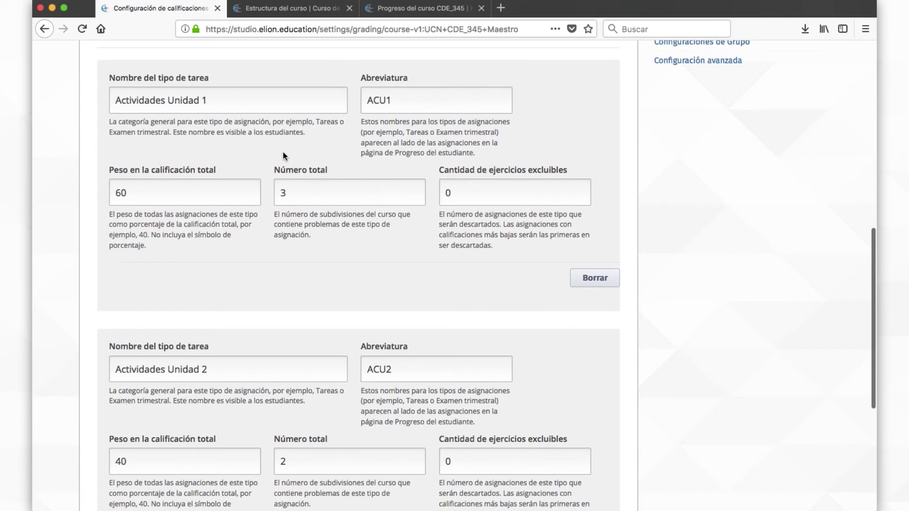
pyautogui.click(300, 192)
pyautogui.scroll(2, 299, 193)
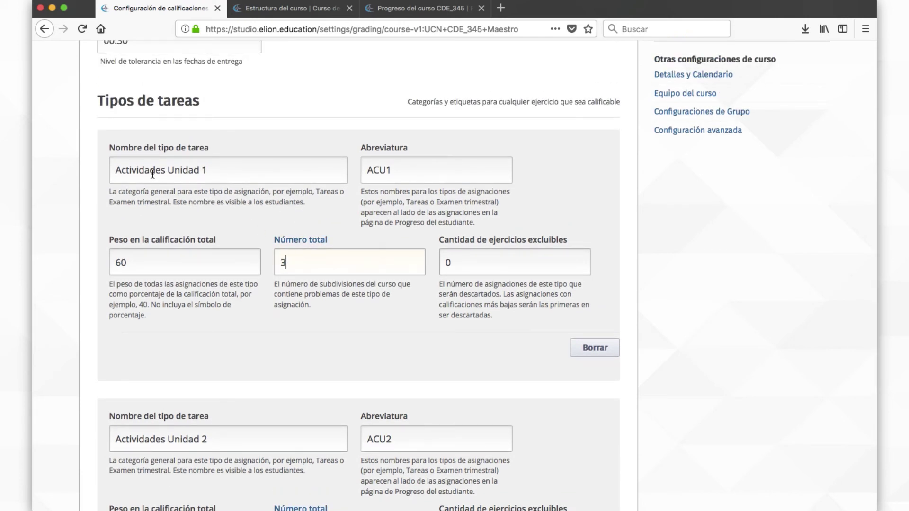
pyautogui.click(262, 320)
# - Compare the subsection's assigned type in the course structure with the grading settings and the grade chart on the student progress page
pyautogui.click(258, 10)
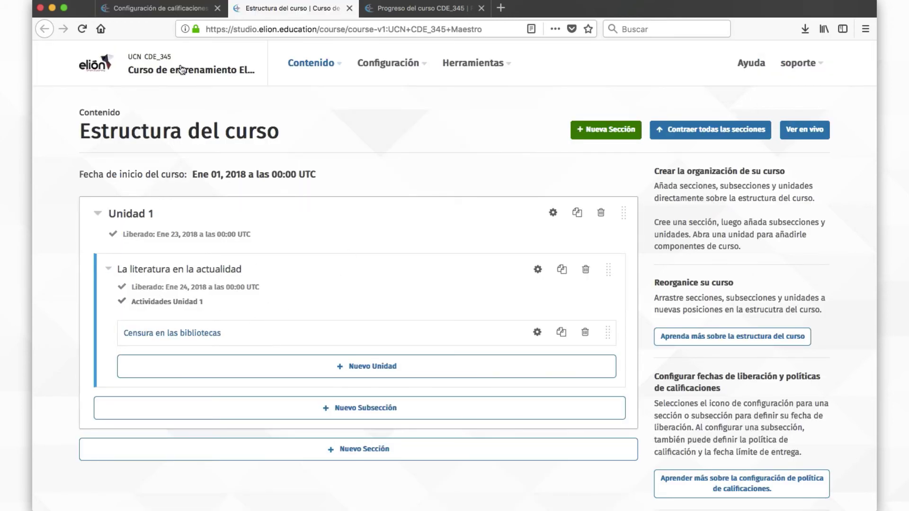
pyautogui.click(159, 9)
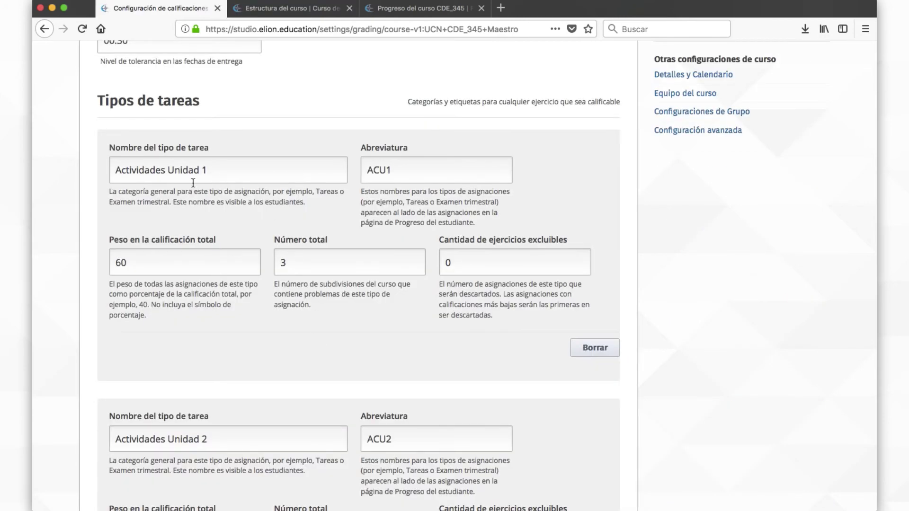
pyautogui.click(386, 8)
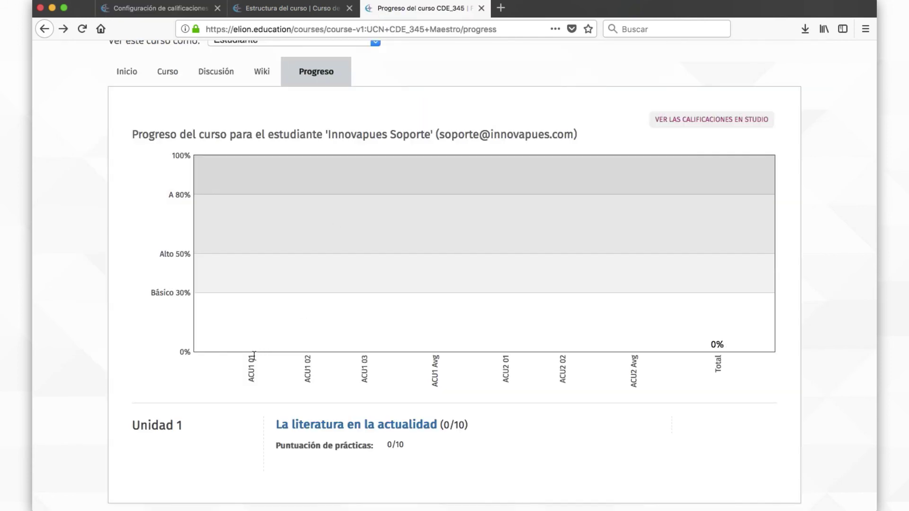